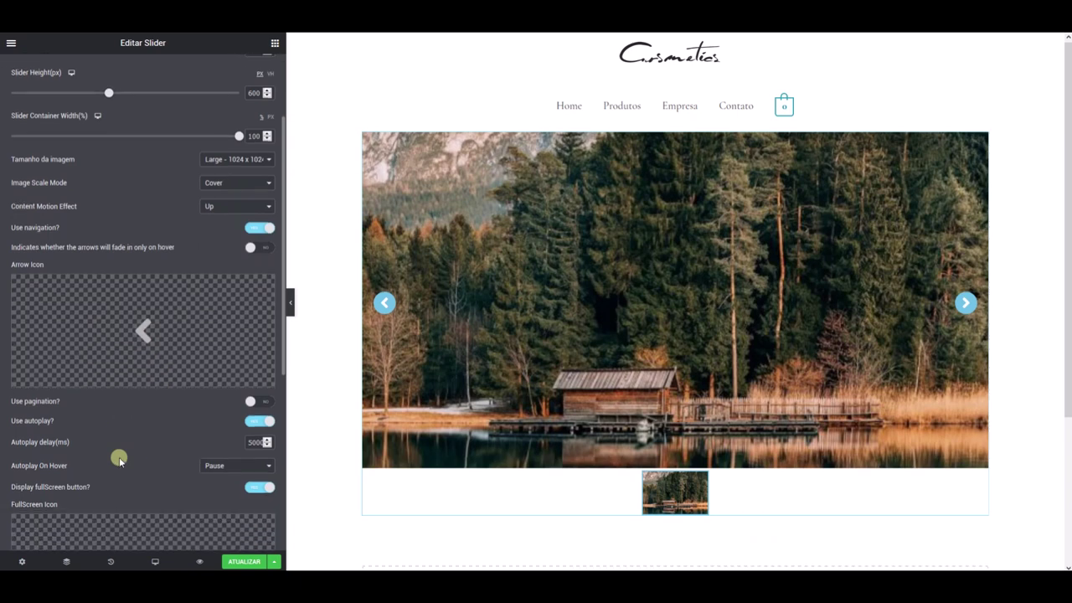
# Turn off the slider's thumbnail display and collapse its settings.
pyautogui.scroll(-3, 119, 459)
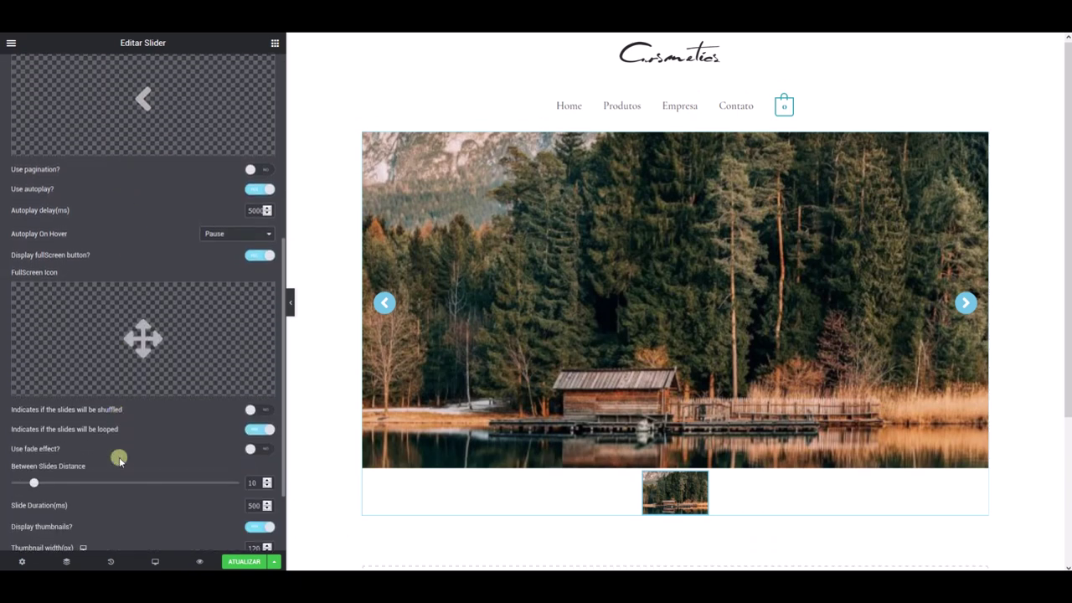
pyautogui.scroll(-1, 119, 458)
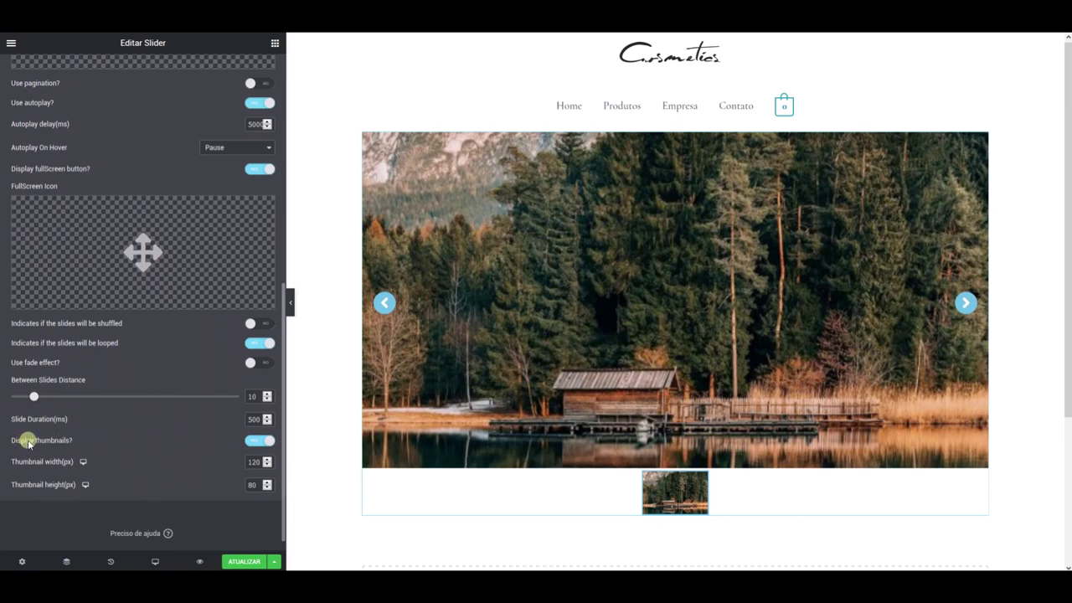
pyautogui.click(260, 442)
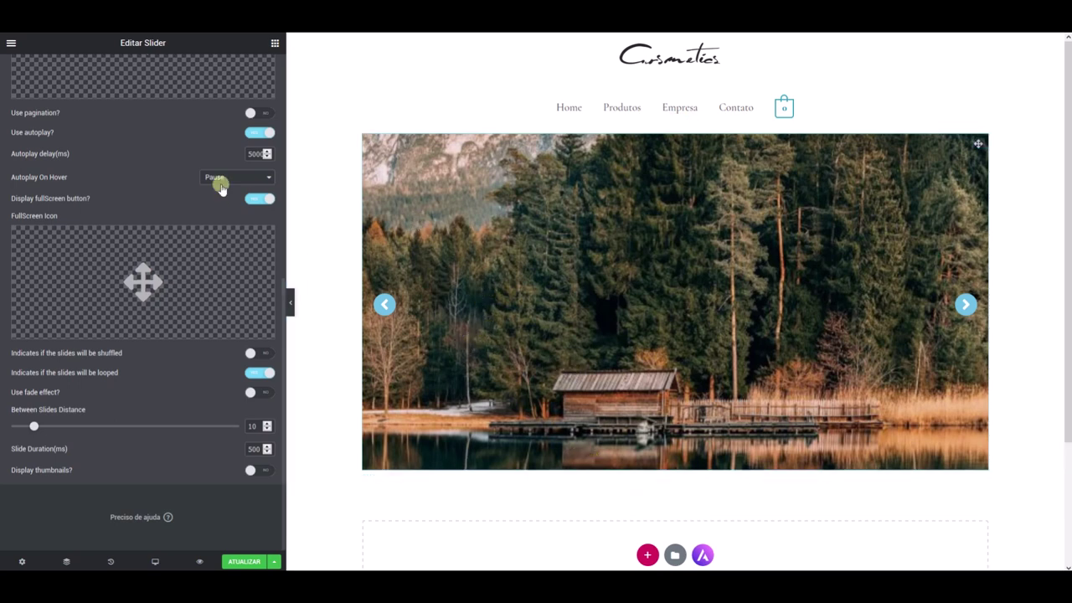
pyautogui.scroll(5, 210, 188)
pyautogui.scroll(2, 209, 190)
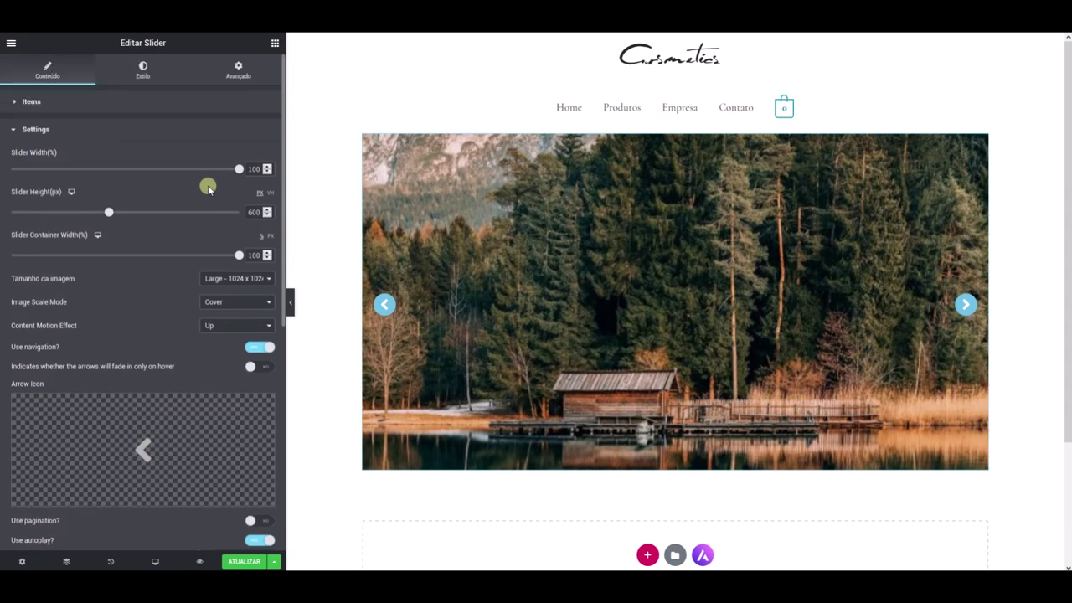
pyautogui.click(59, 127)
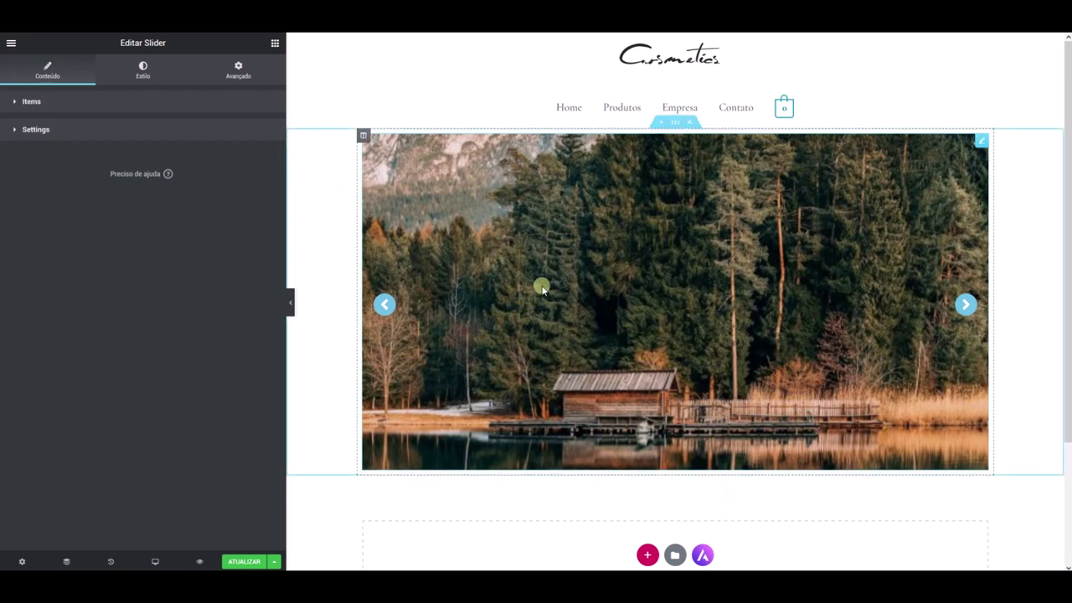
# Duplicate the slider's existing item and expand Item #2 to view its image.
pyautogui.click(46, 72)
pyautogui.click(263, 145)
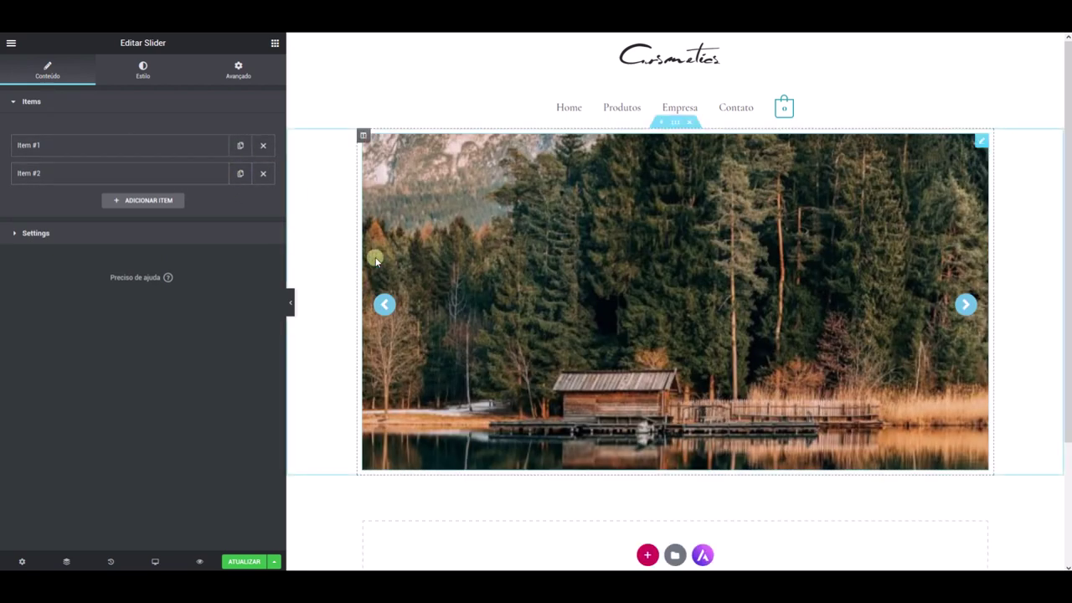
pyautogui.click(181, 172)
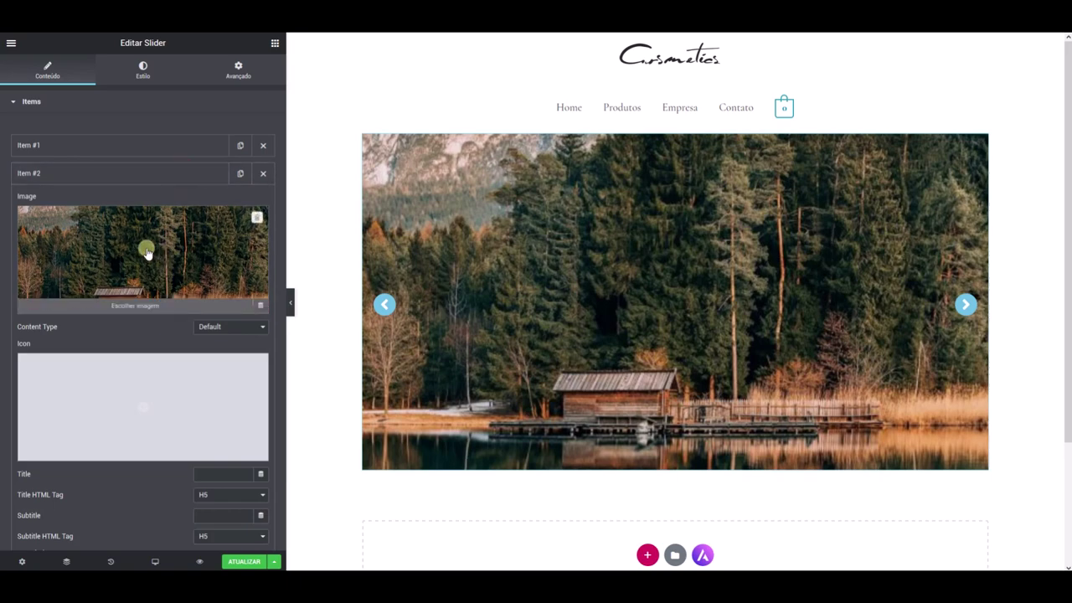
# Replace the image of Item #1 with 01-3.jpg from the media library.
pyautogui.click(139, 148)
pyautogui.click(156, 216)
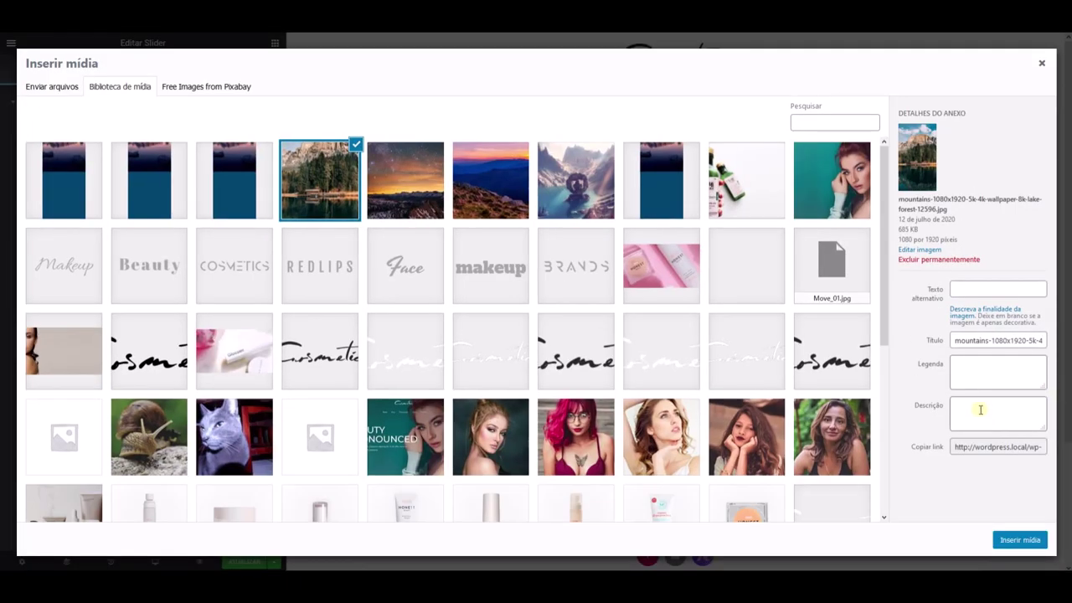
pyautogui.click(140, 199)
pyautogui.click(84, 187)
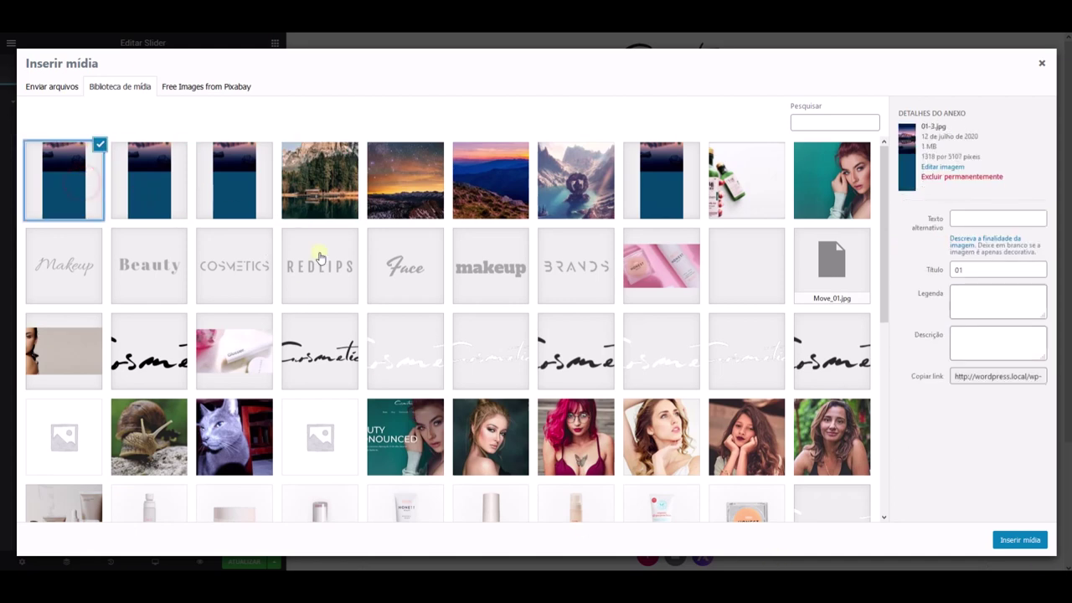
pyautogui.click(1021, 540)
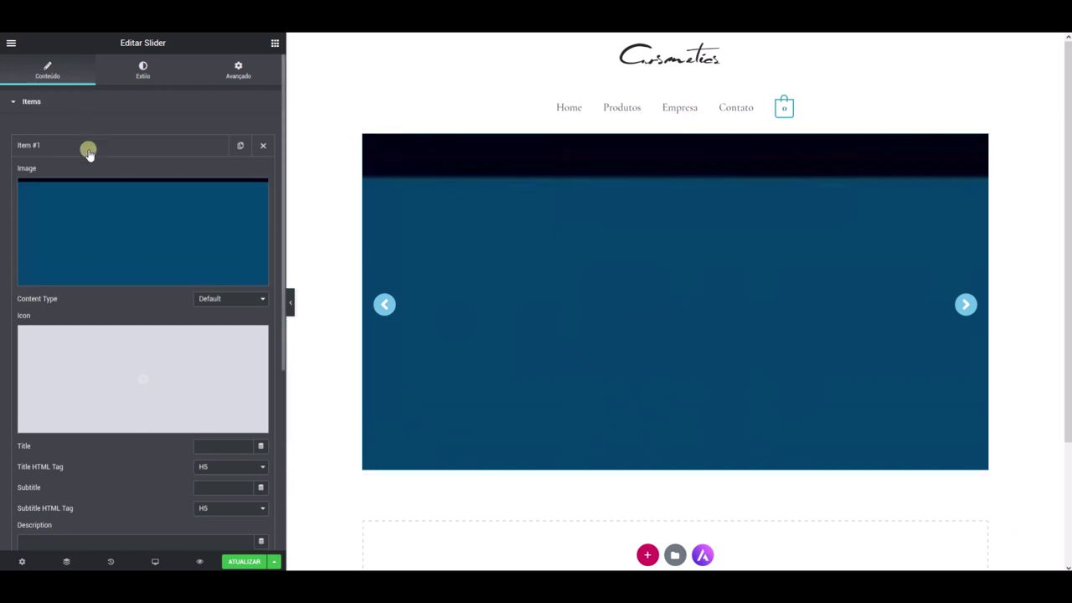
# Review the content type choices and the remaining text and button fields of Item #1.
pyautogui.moveTo(155, 347)
pyautogui.click(220, 298)
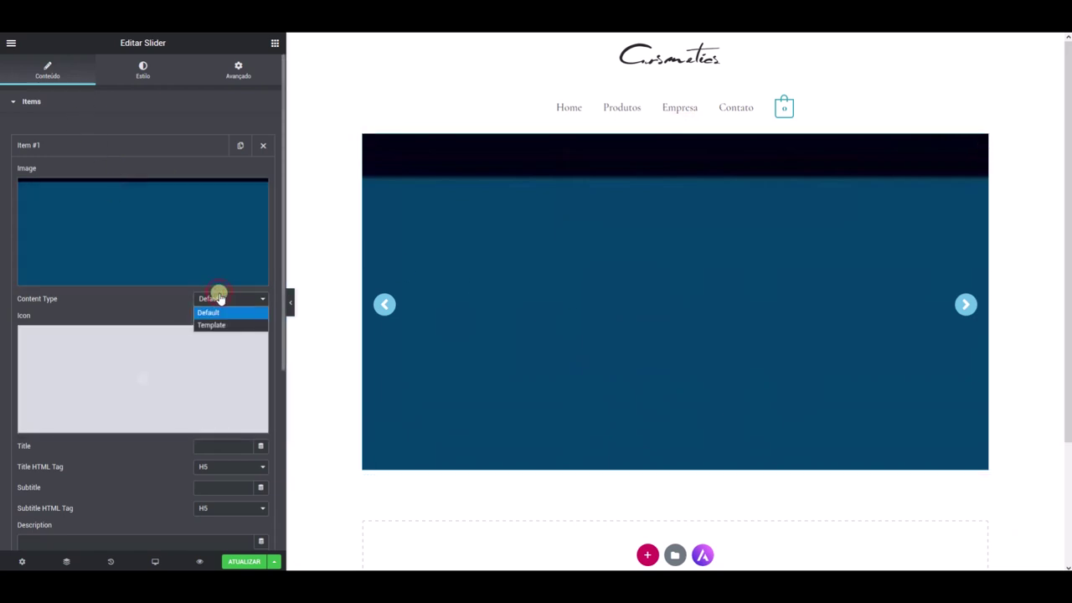
pyautogui.click(155, 317)
pyautogui.scroll(-6, 155, 316)
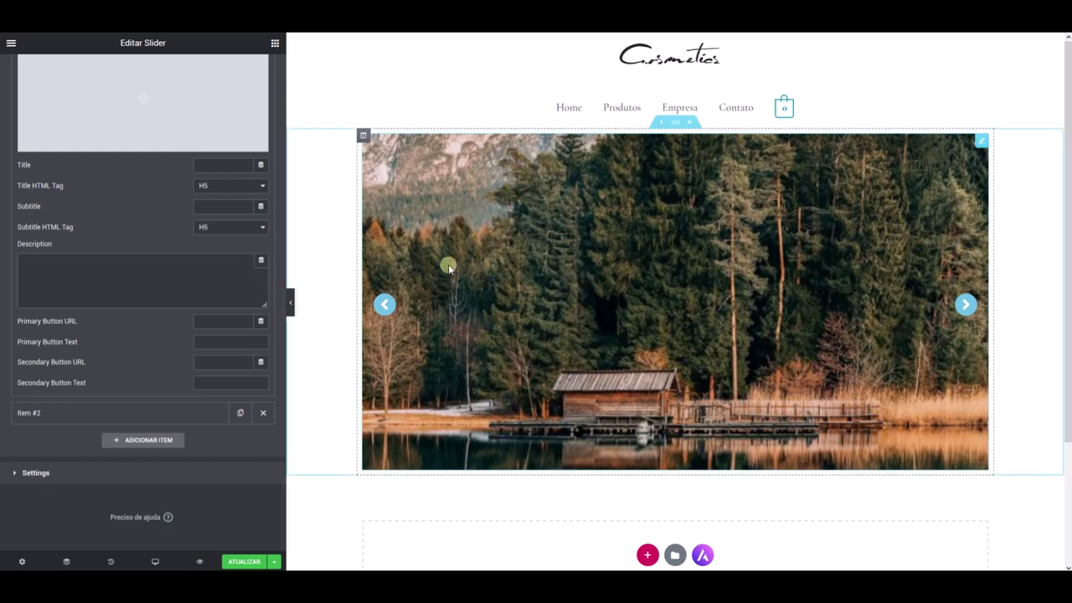
# Set the slider height to 5107 px and check the tall image in the preview.
pyautogui.click(120, 473)
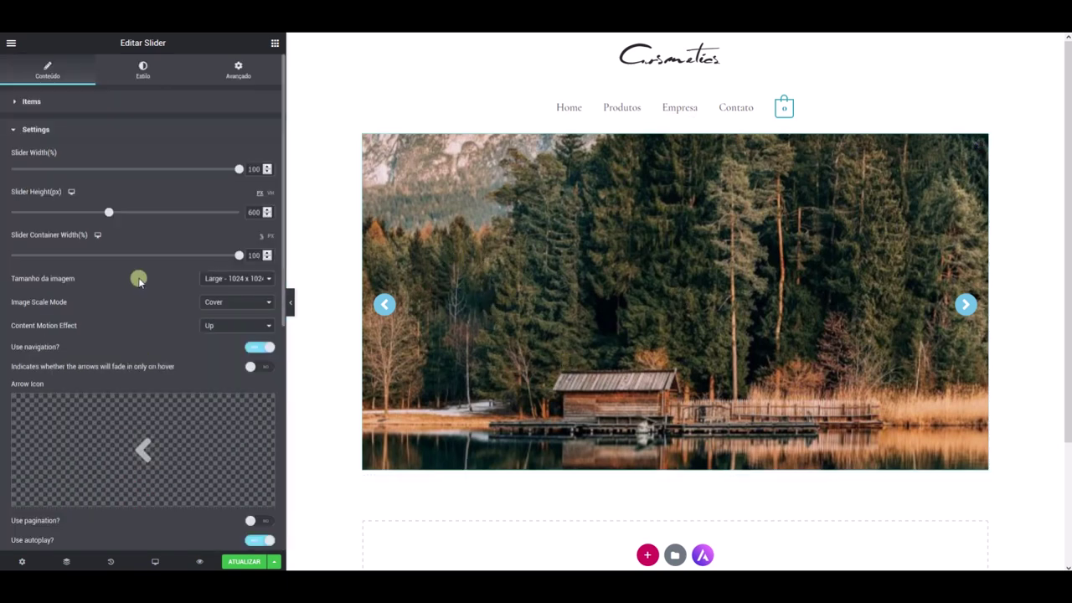
pyautogui.click(385, 303)
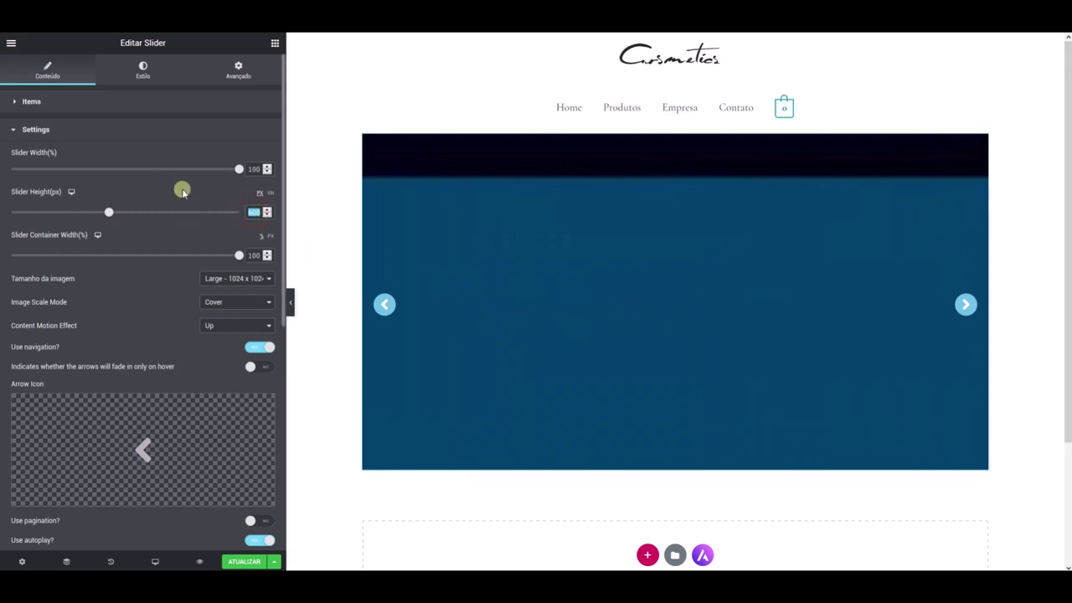
pyautogui.write('650')
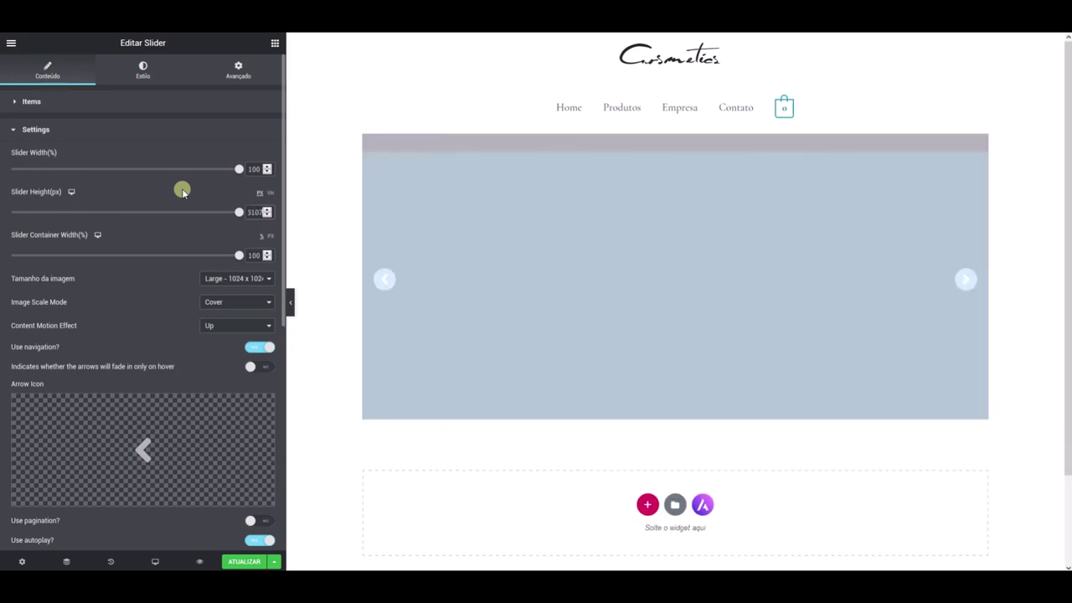
pyautogui.scroll(-7, 528, 248)
pyautogui.scroll(-5, 530, 253)
pyautogui.scroll(8, 530, 253)
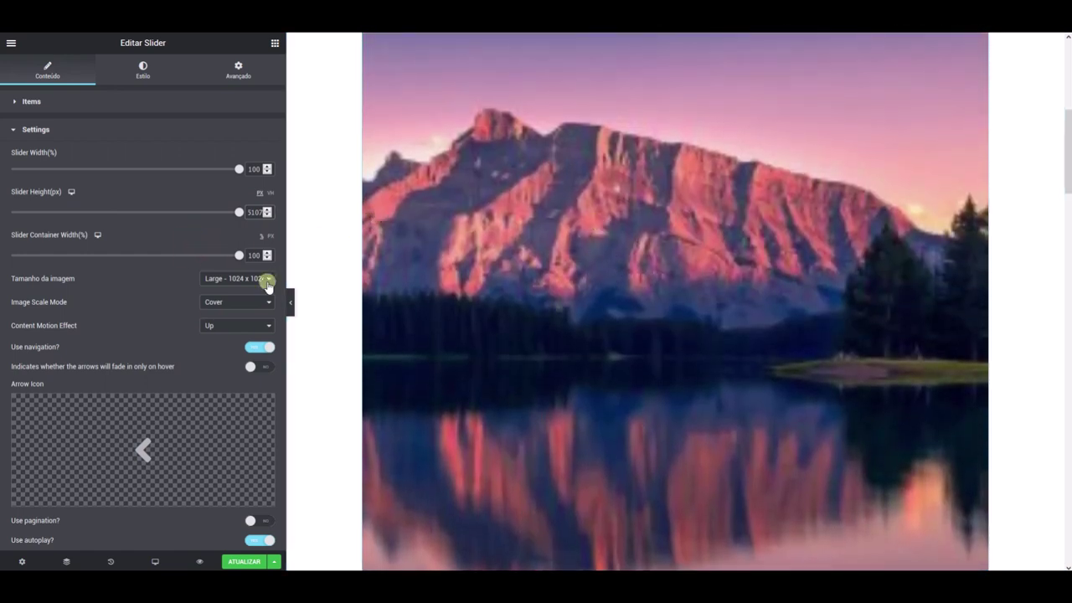
# Set the slider's image scale mode to Contain and check how the image fits.
pyautogui.click(219, 302)
pyautogui.click(219, 328)
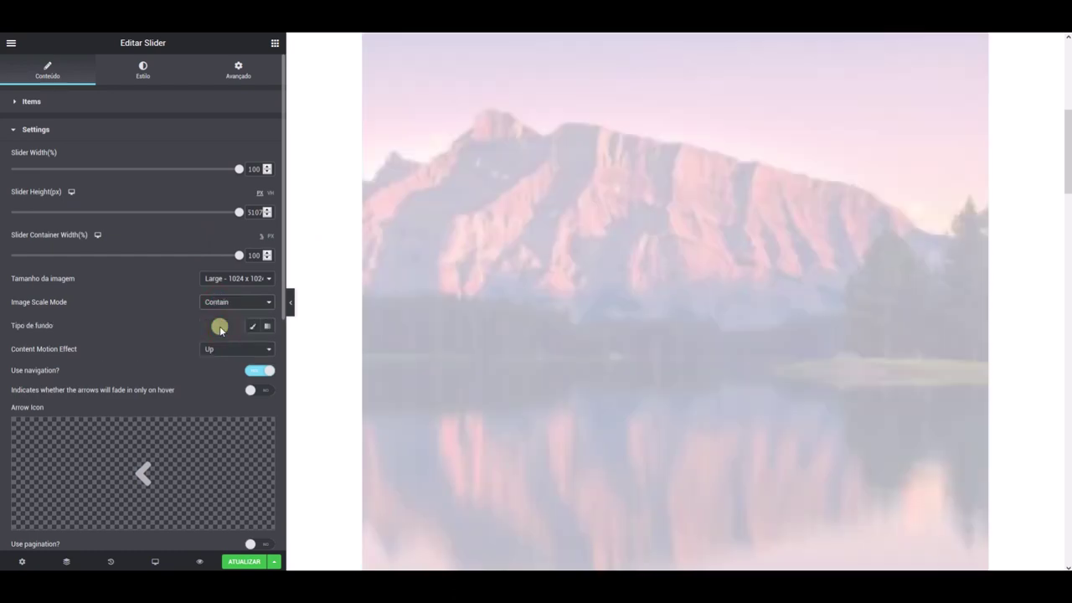
pyautogui.scroll(-5, 529, 303)
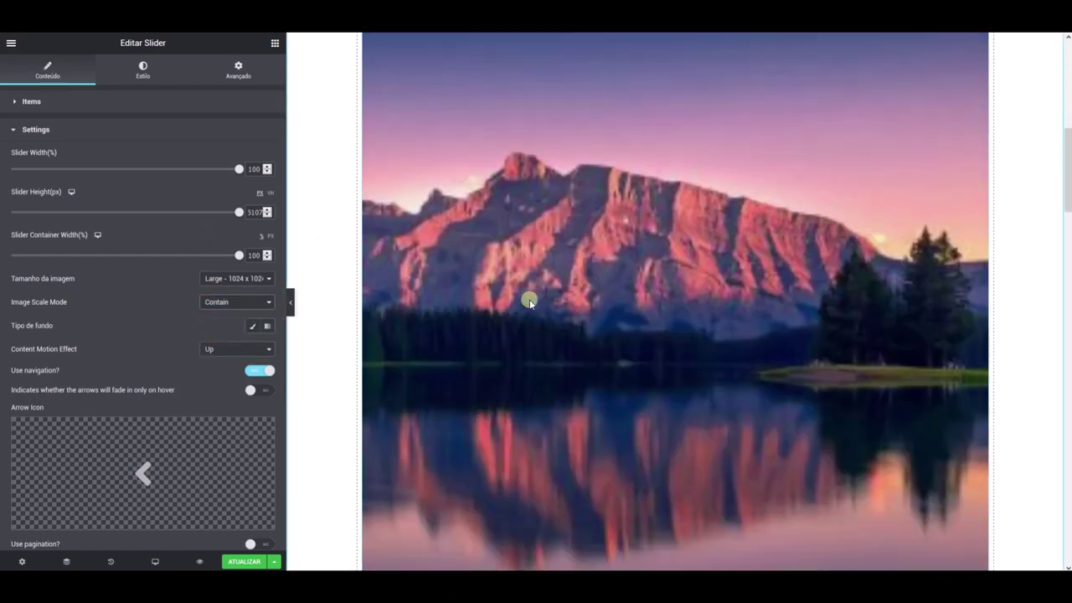
pyautogui.scroll(-5, 529, 301)
pyautogui.scroll(10, 529, 299)
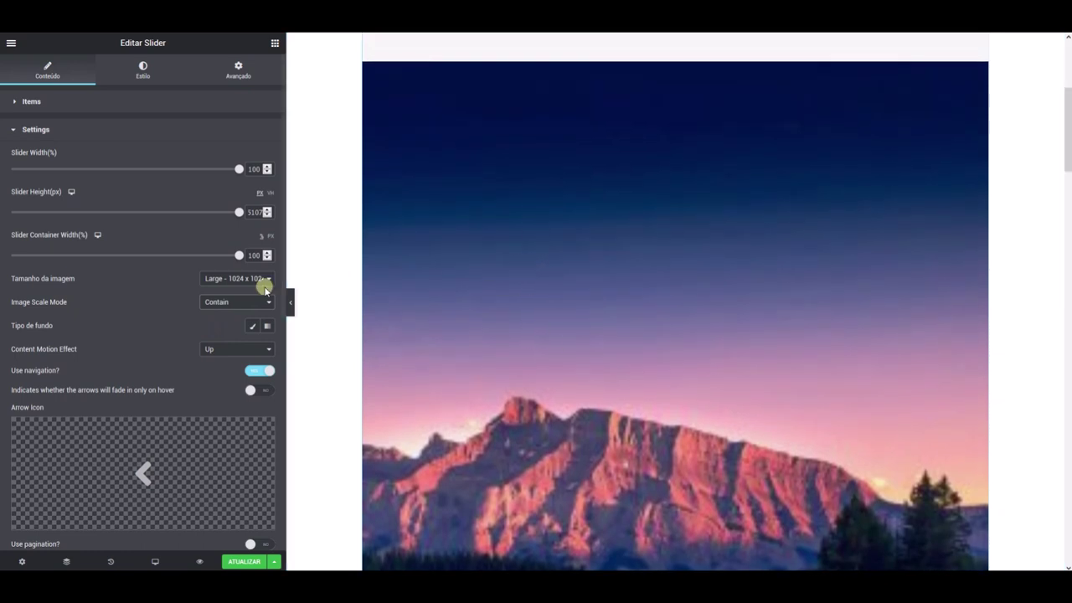
# Set the slider's image size to Tela cheia and check the preview.
pyautogui.click(214, 282)
pyautogui.click(218, 443)
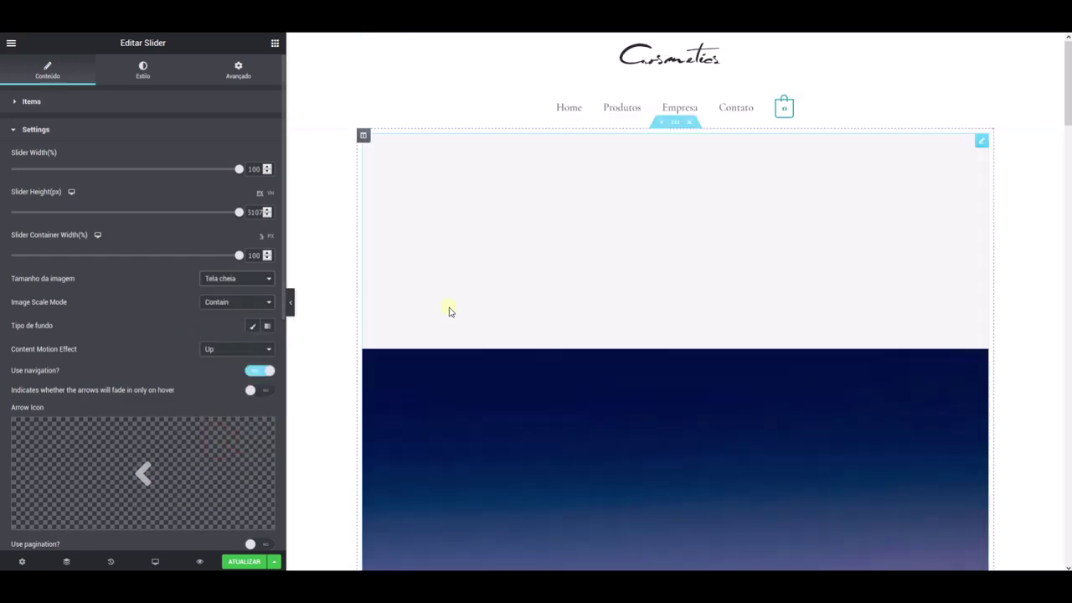
pyautogui.scroll(-5, 449, 312)
pyautogui.scroll(5, 448, 312)
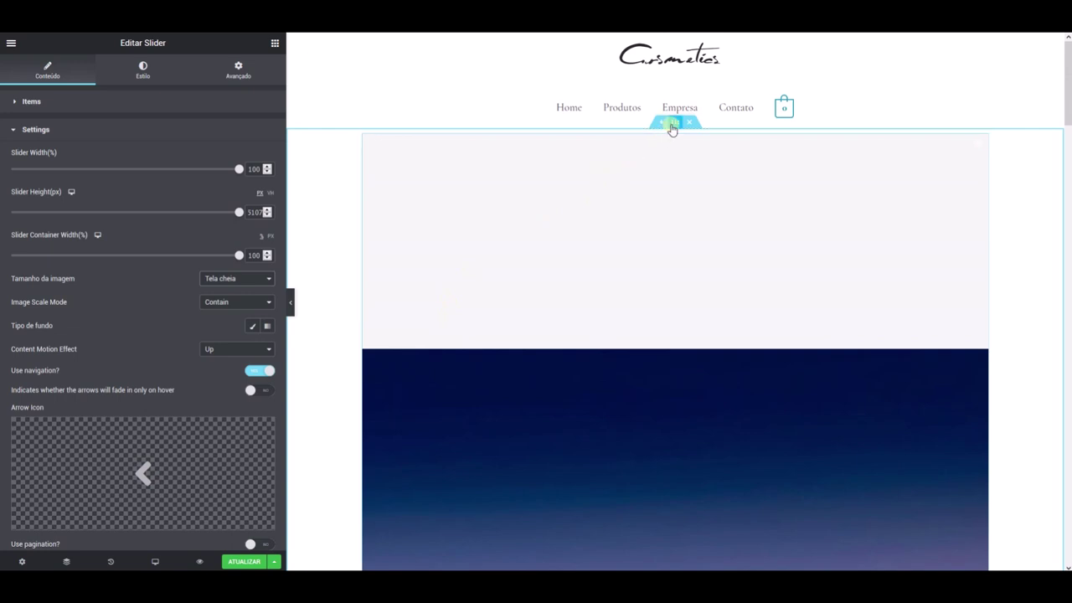
# Stretch the slider's section across the page and set its content width to Largura total.
pyautogui.click(671, 126)
pyautogui.click(272, 129)
pyautogui.click(239, 163)
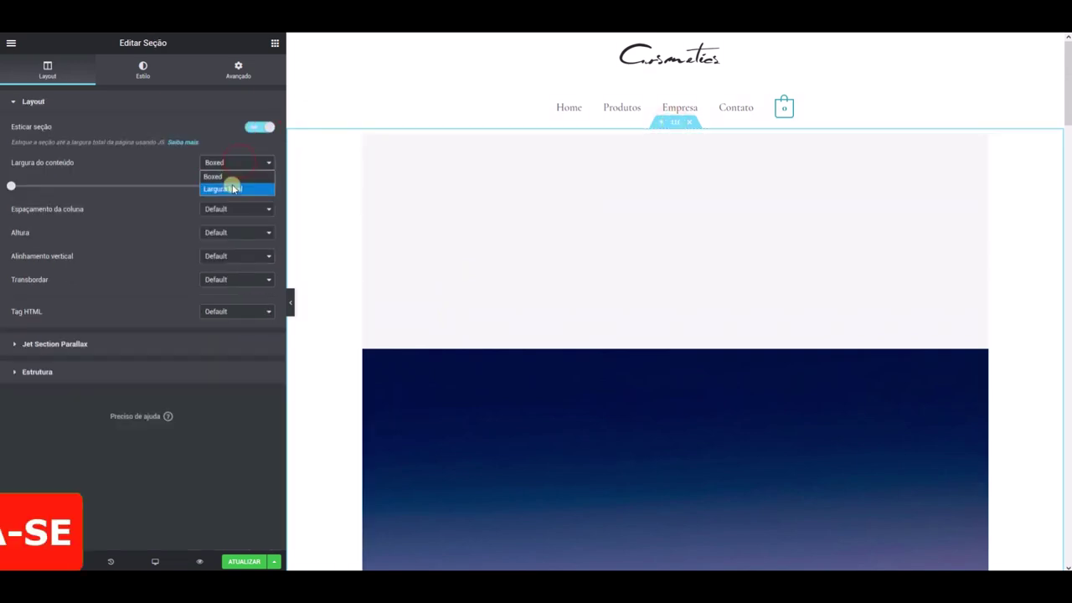
pyautogui.click(232, 182)
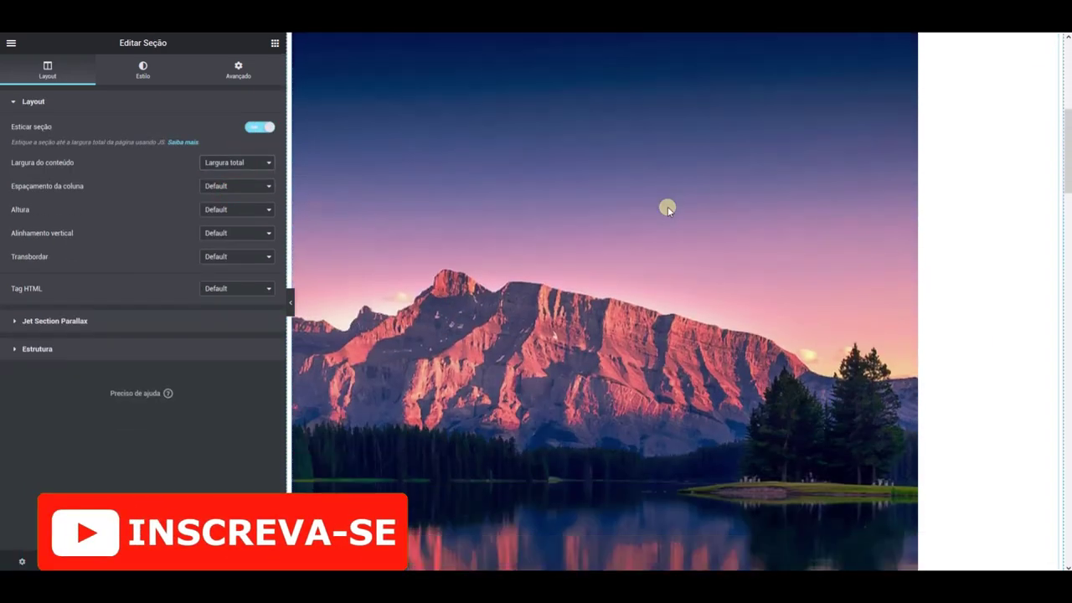
# Select the slider and examine both full-width slides along their whole height in the preview.
pyautogui.click(667, 206)
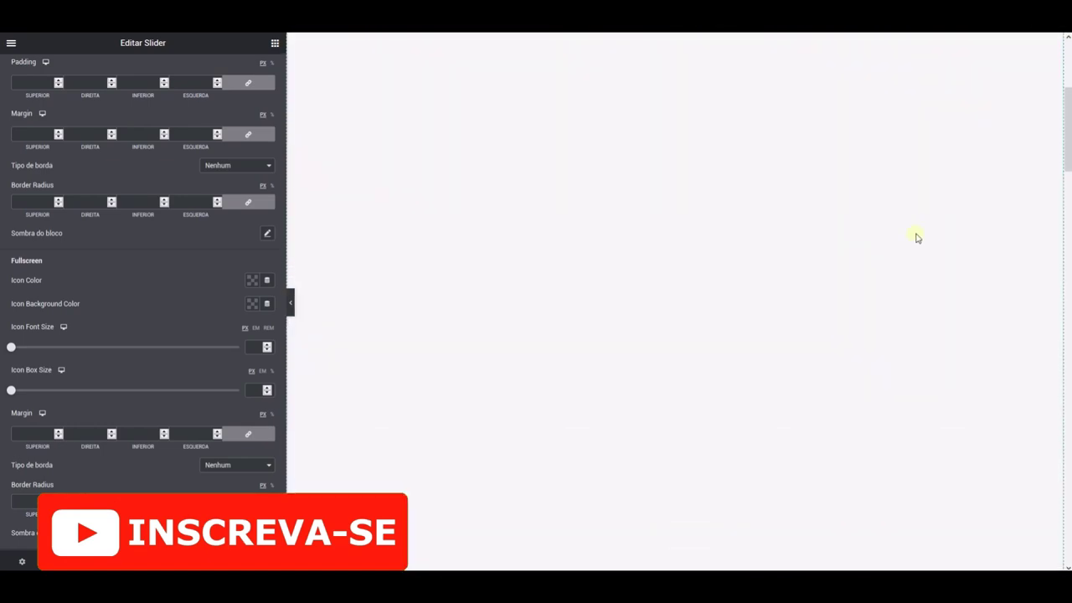
pyautogui.scroll(-5, 753, 306)
pyautogui.scroll(-5, 754, 307)
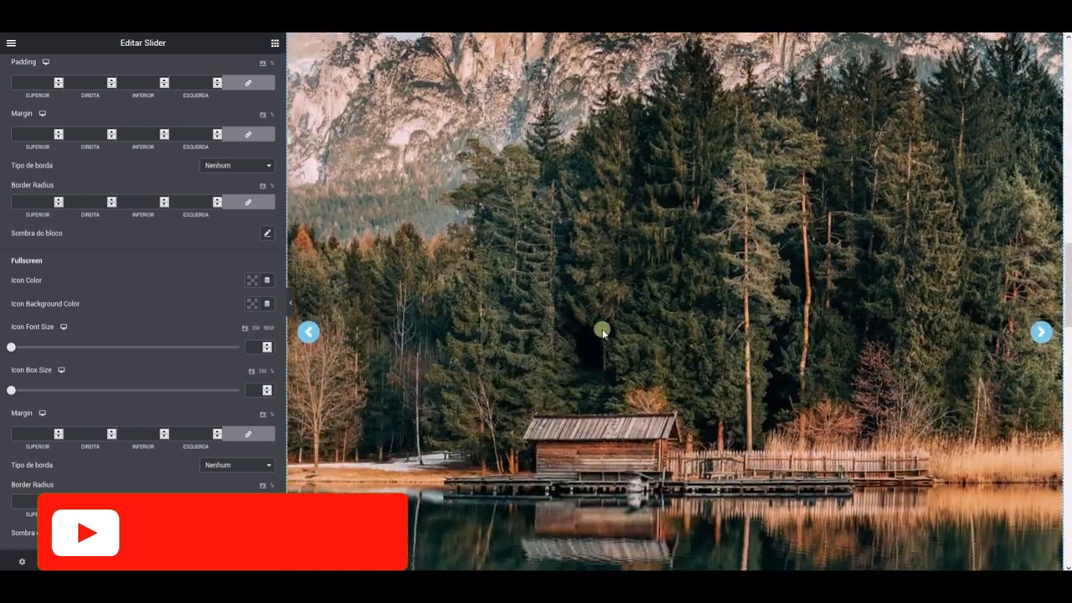
pyautogui.scroll(-5, 598, 284)
pyautogui.scroll(-2, 598, 285)
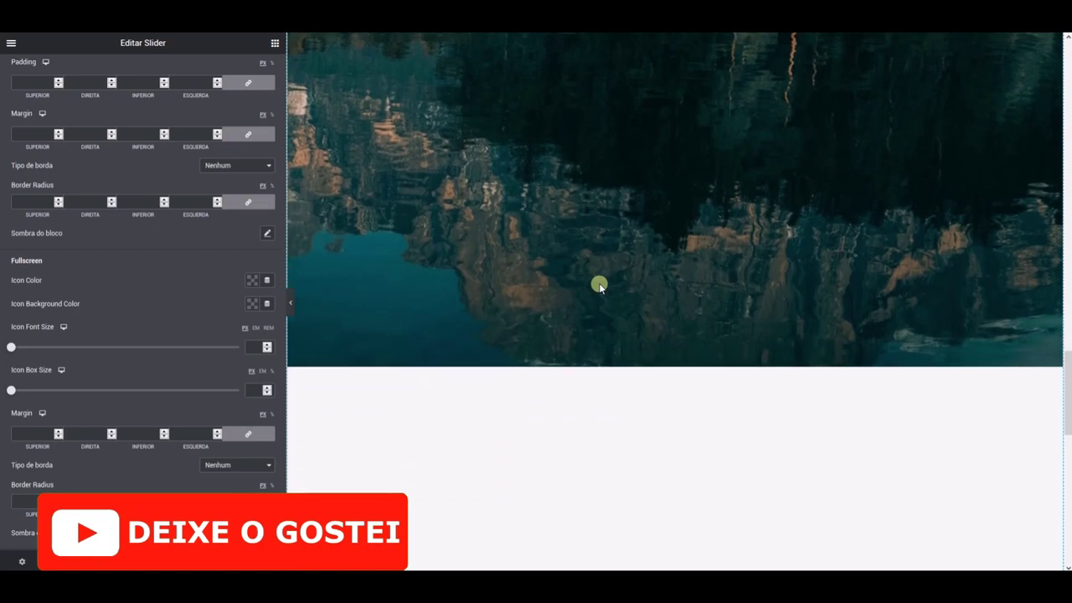
pyautogui.scroll(7, 598, 284)
pyautogui.scroll(4, 600, 285)
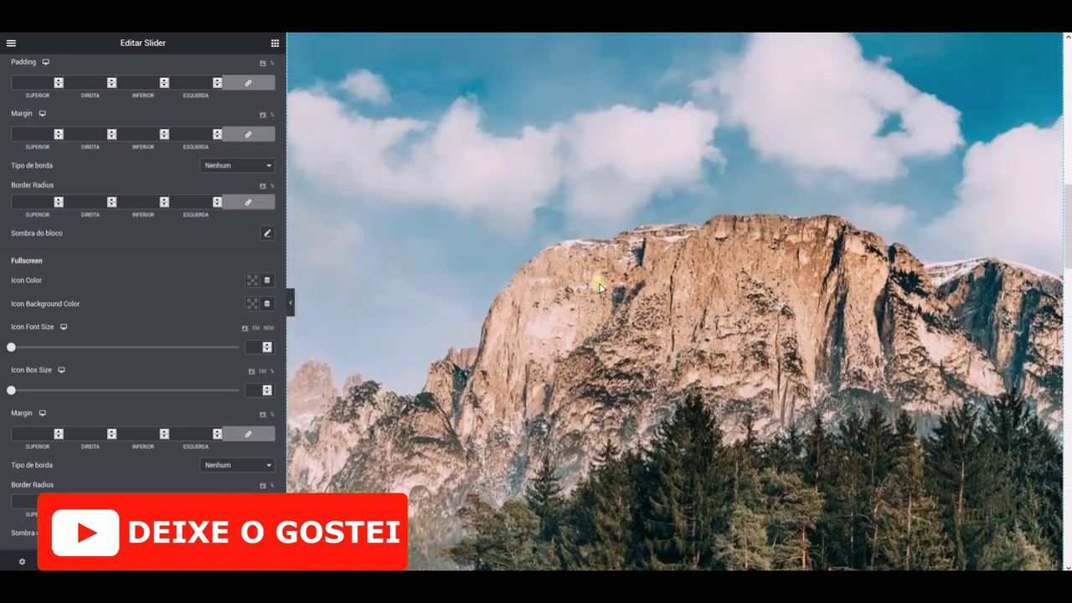
pyautogui.scroll(3, 559, 251)
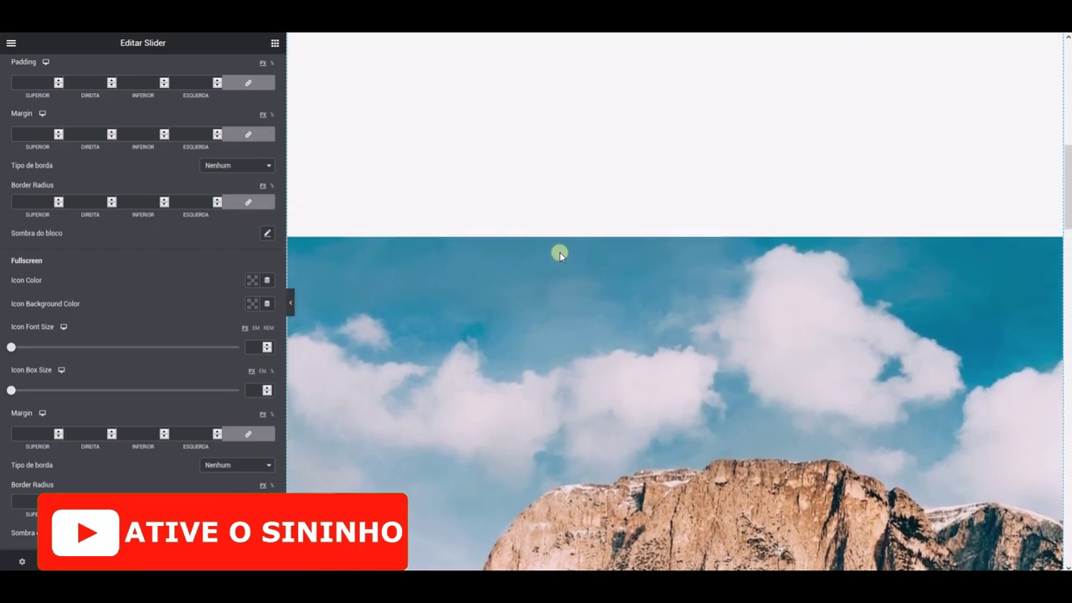
pyautogui.scroll(5, 467, 349)
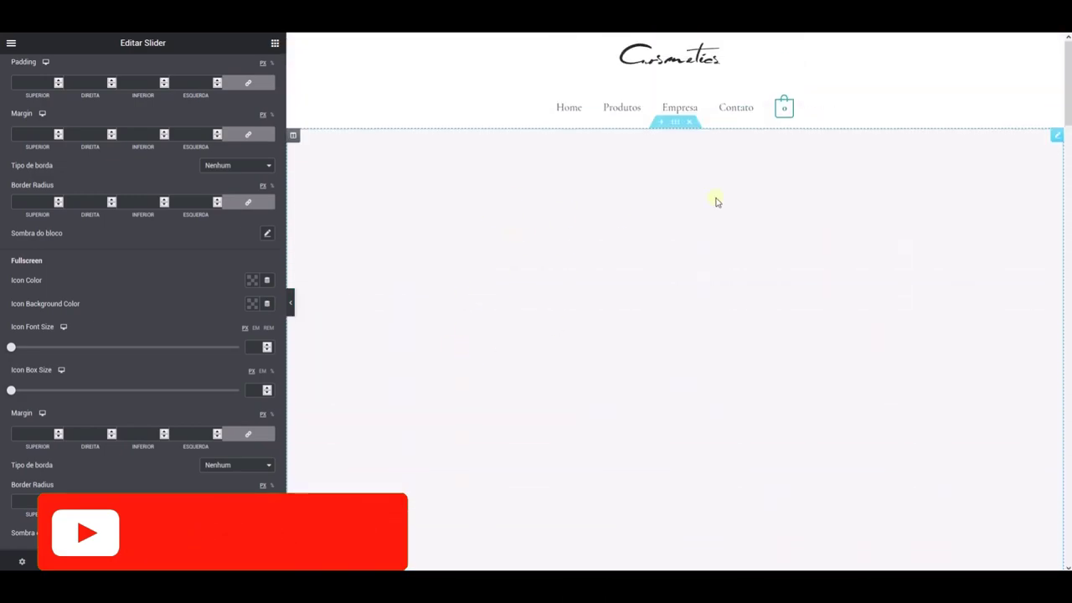
pyautogui.moveTo(1068, 77); pyautogui.dragTo(1068, 106)
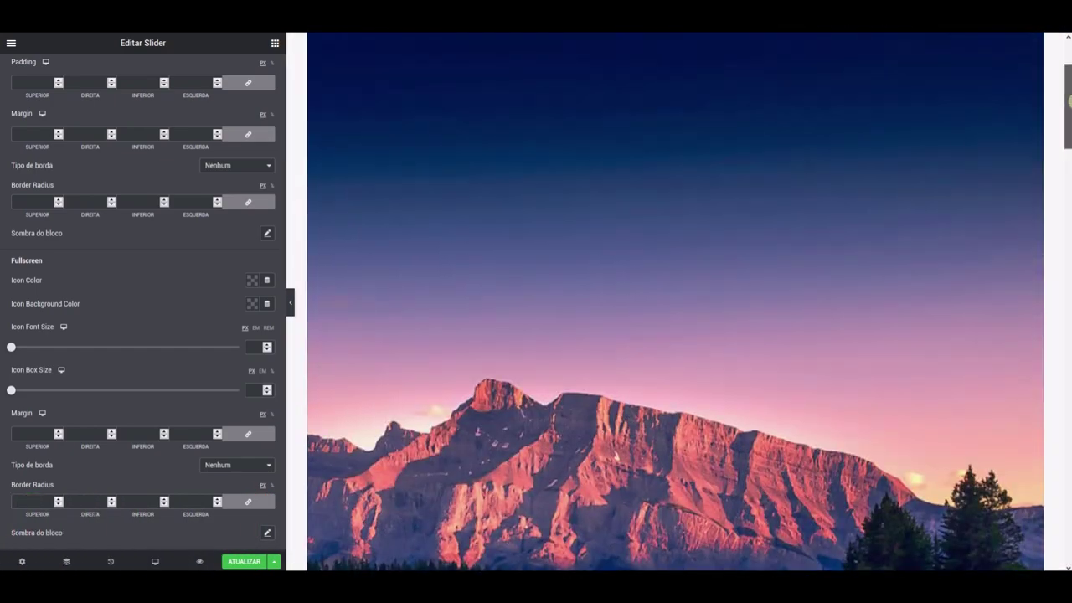
# Update the page, reload its published version and check the slider along its full height.
pyautogui.click(244, 561)
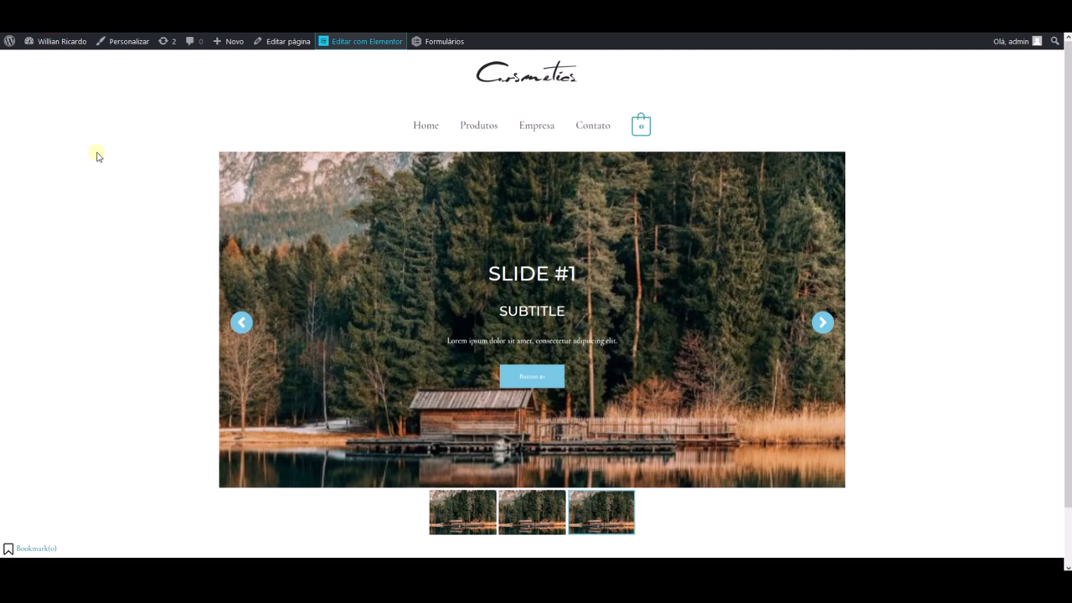
pyautogui.press('F5')
pyautogui.scroll(-5, 93, 158)
pyautogui.scroll(-15, 90, 160)
pyautogui.scroll(12, 89, 160)
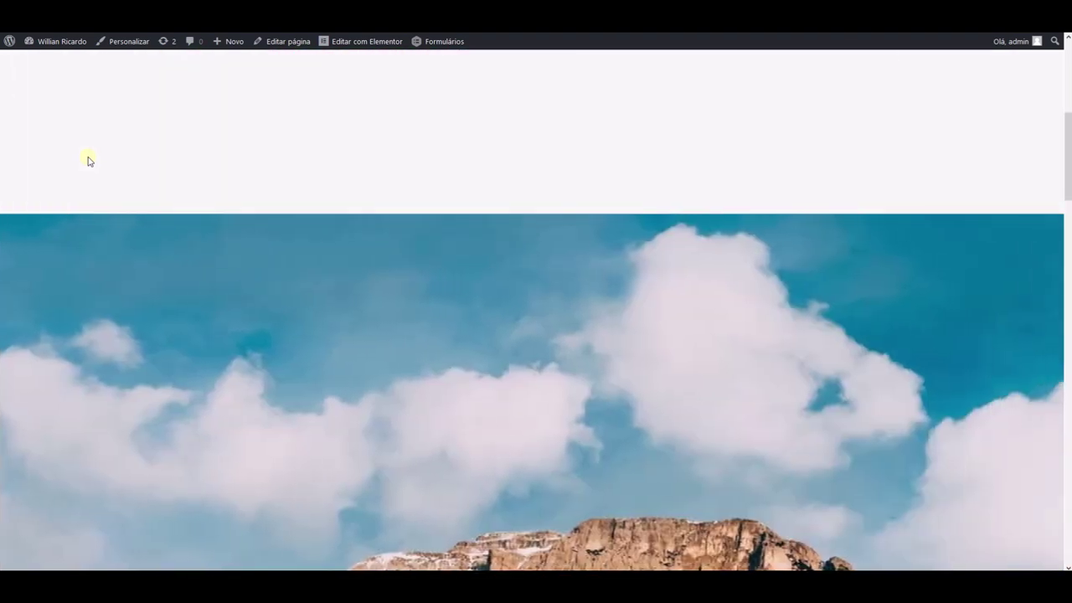
pyautogui.scroll(-10, 88, 160)
pyautogui.scroll(-10, 88, 160)
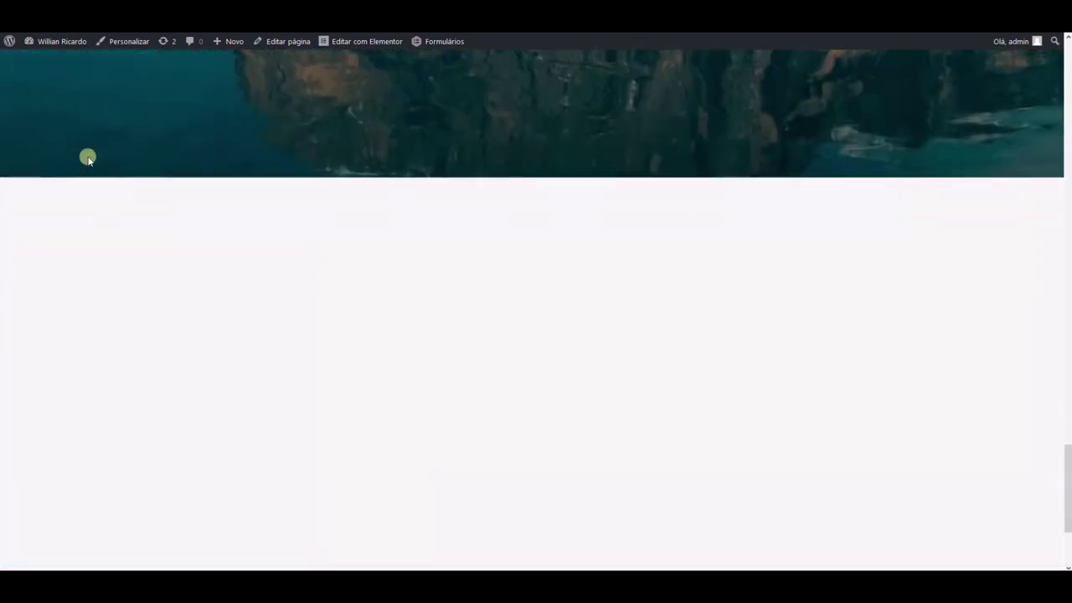
pyautogui.scroll(10, 88, 159)
pyautogui.scroll(10, 88, 159)
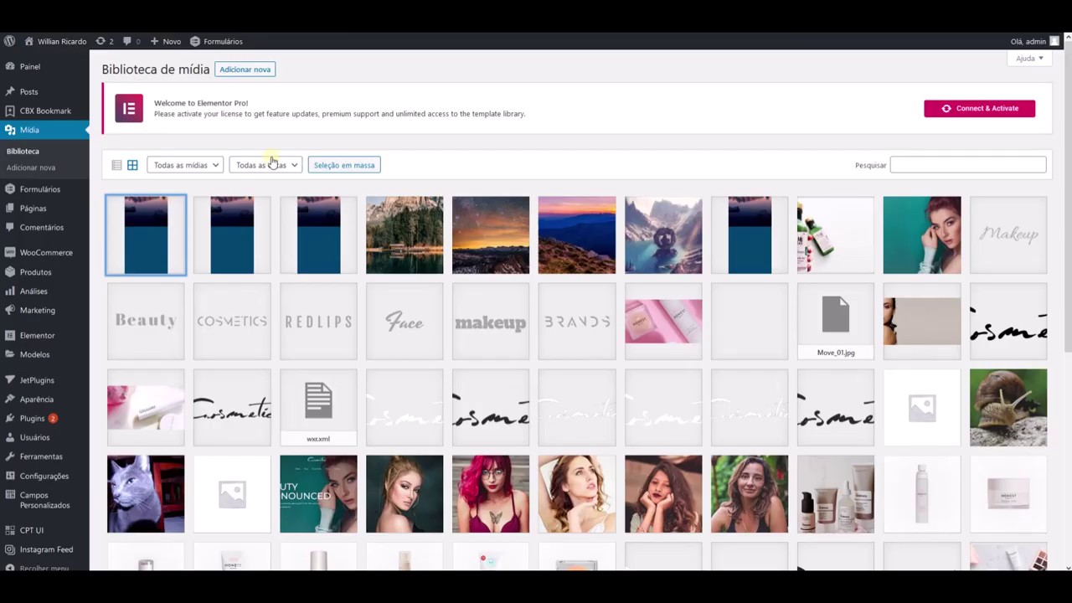
# Open the attachment details of the yosemite sunset image in the media library to check its dimensions.
pyautogui.click(469, 247)
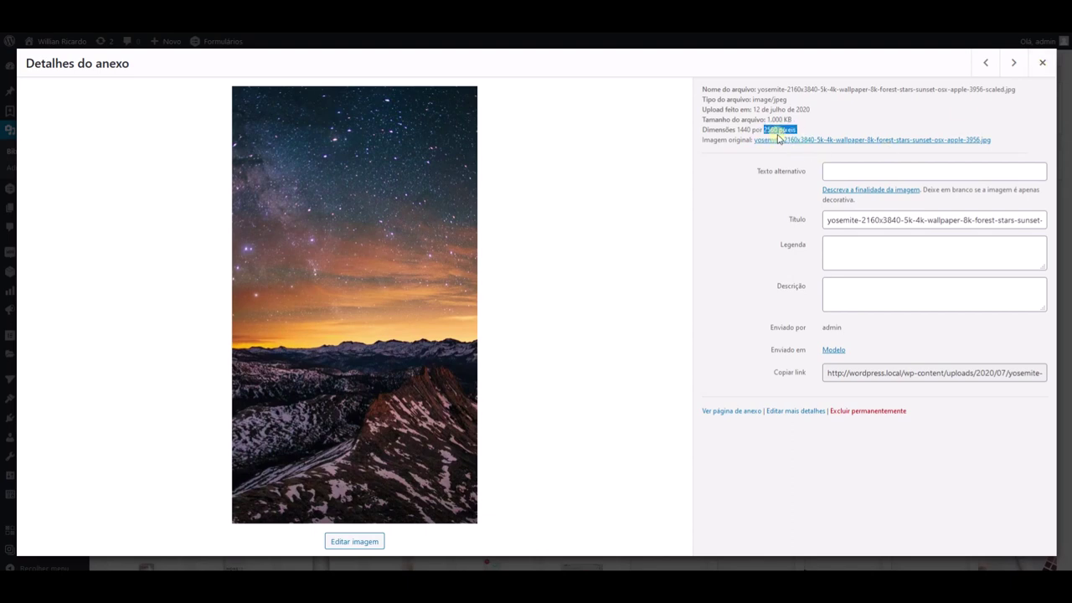
# Check the dimensions of the mountains sunset and endless-summer images in the media library, and close the attachment details.
pyautogui.click(1013, 63)
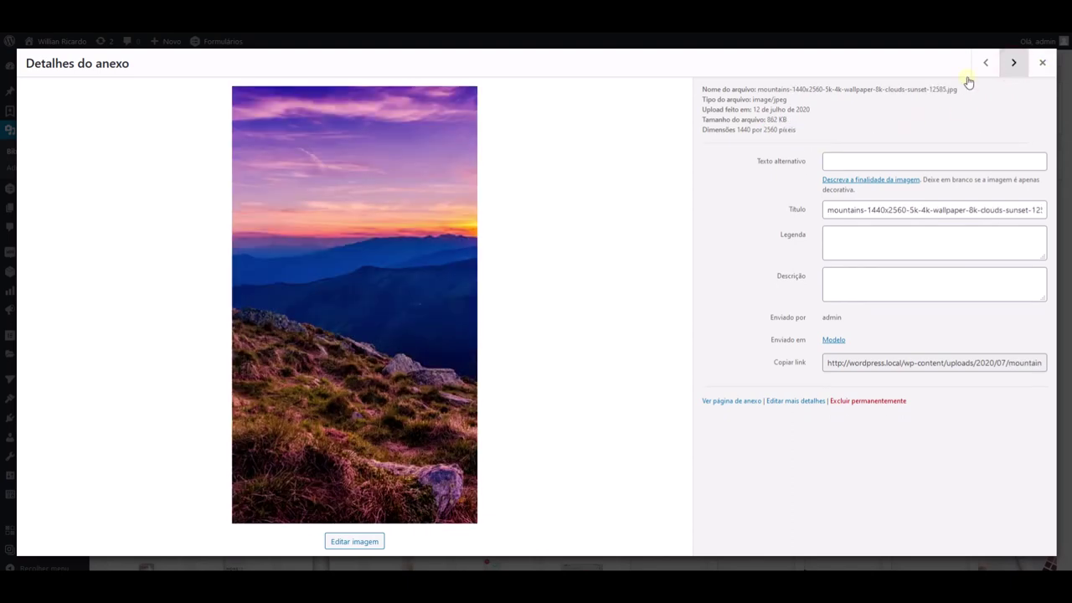
pyautogui.click(1013, 66)
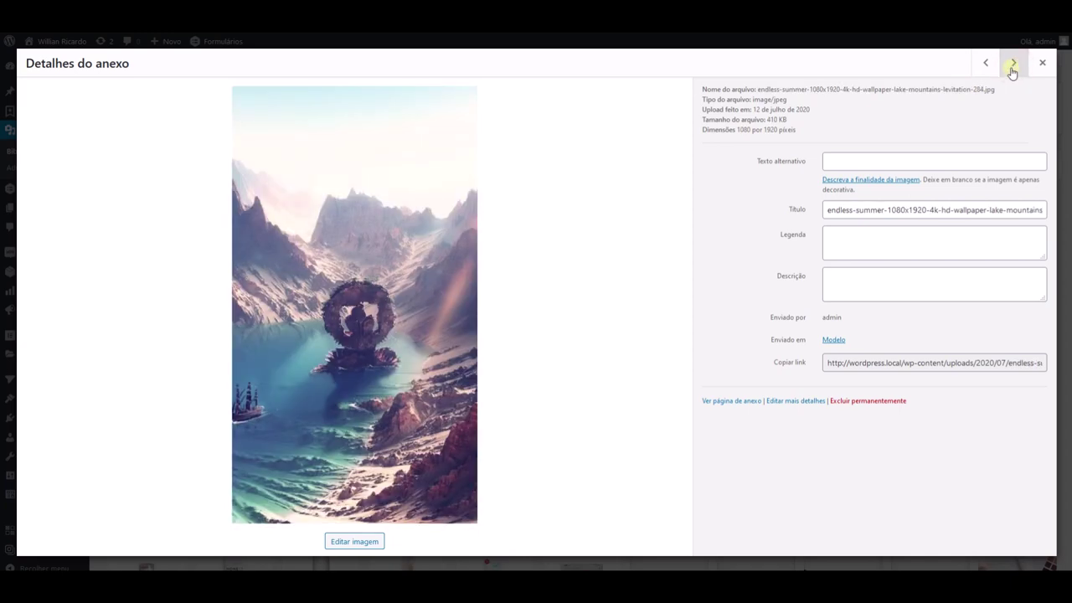
pyautogui.doubleClick(735, 127)
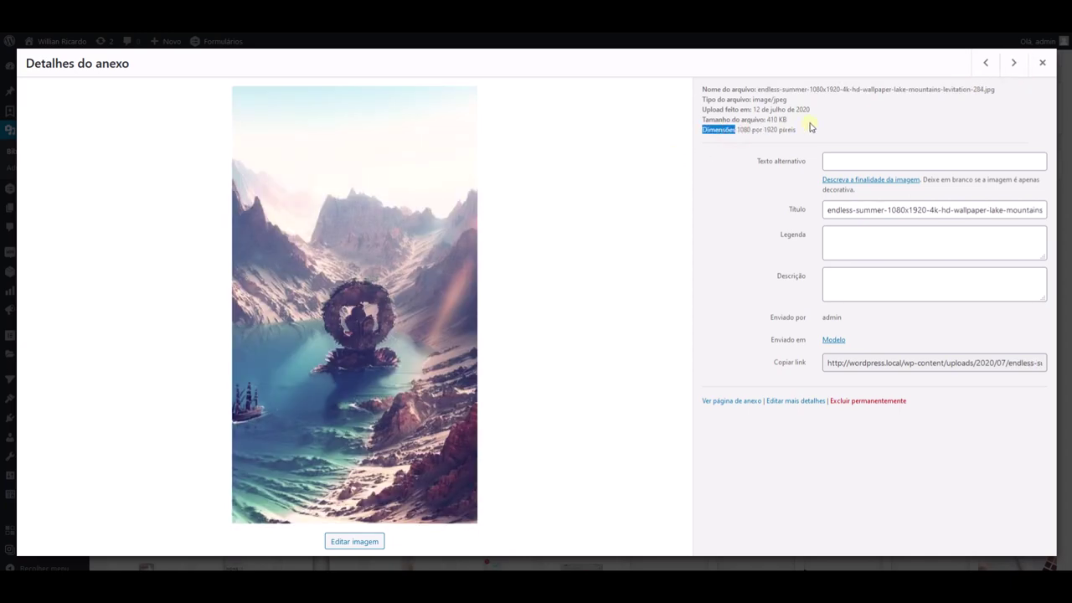
pyautogui.click(1041, 64)
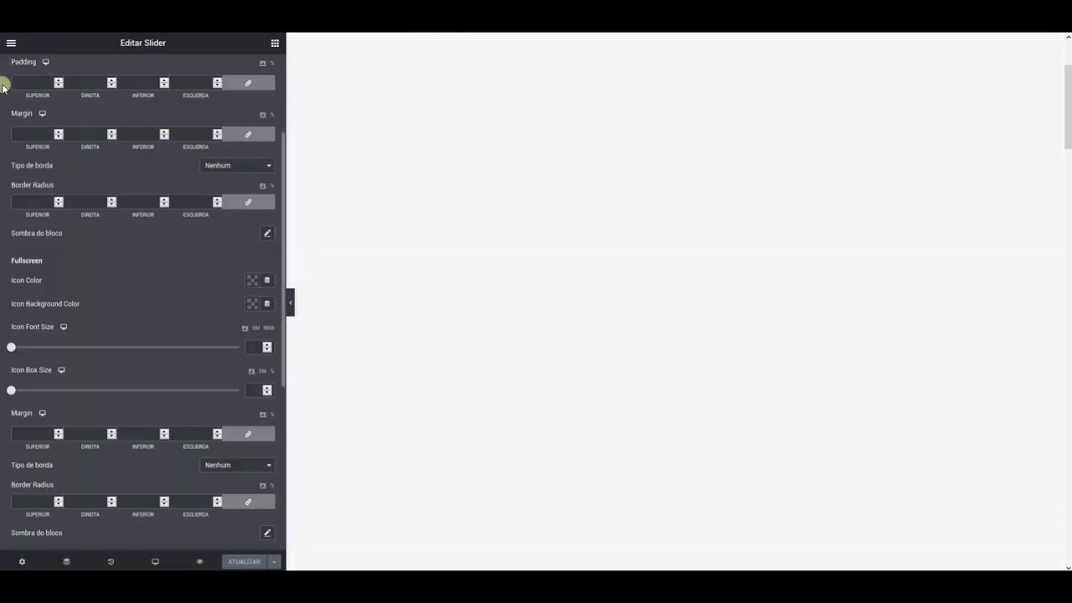
# Replace the image of the slider's Item #2 with the endless-summer lake picture from the media library and update the page.
pyautogui.scroll(5, 41, 89)
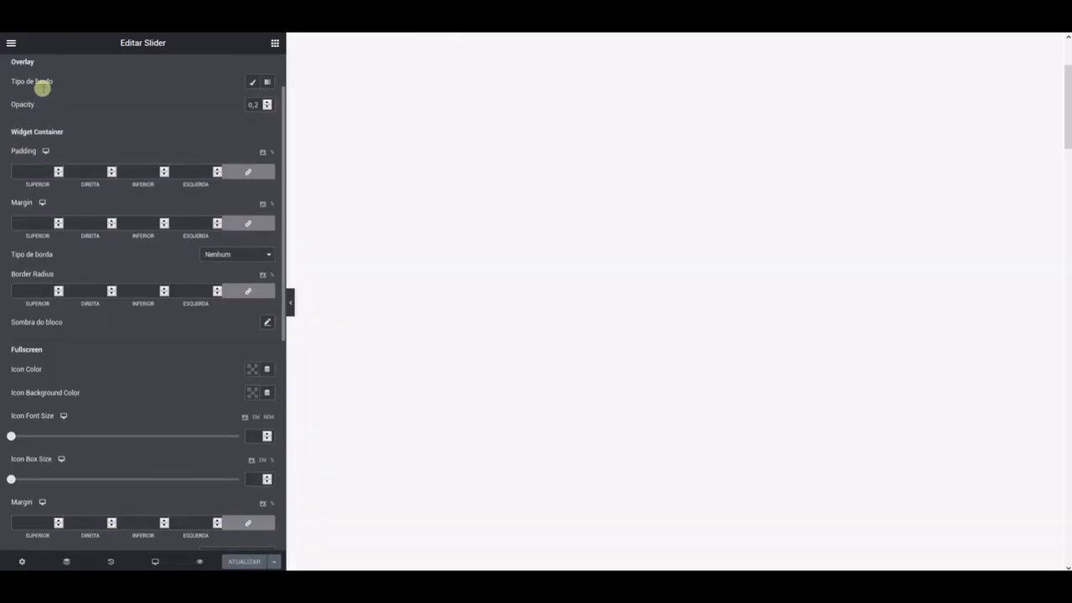
pyautogui.click(56, 102)
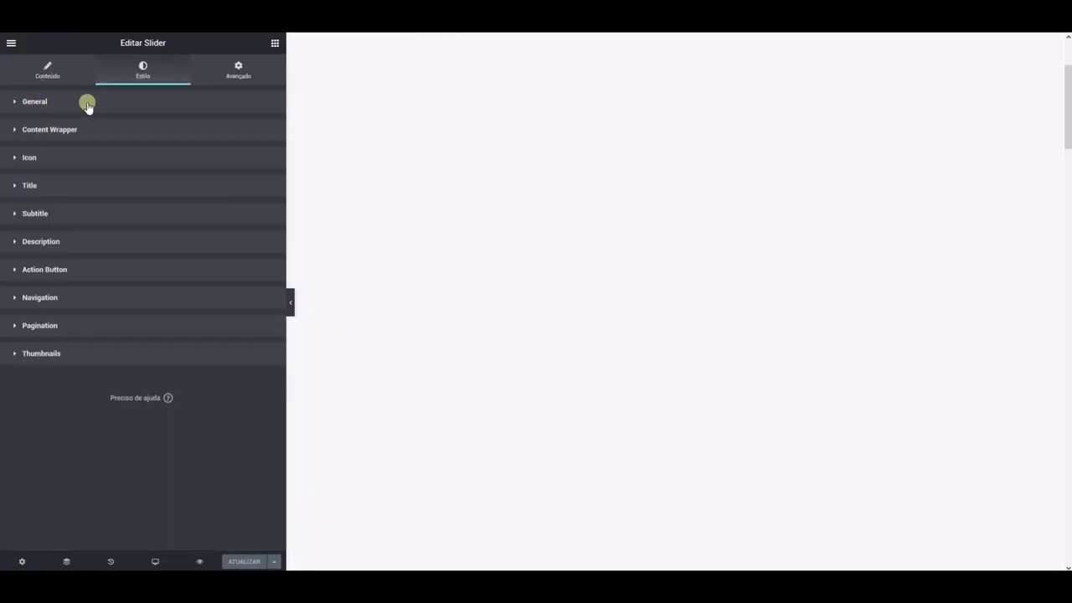
pyautogui.click(48, 71)
pyautogui.click(101, 176)
pyautogui.click(127, 243)
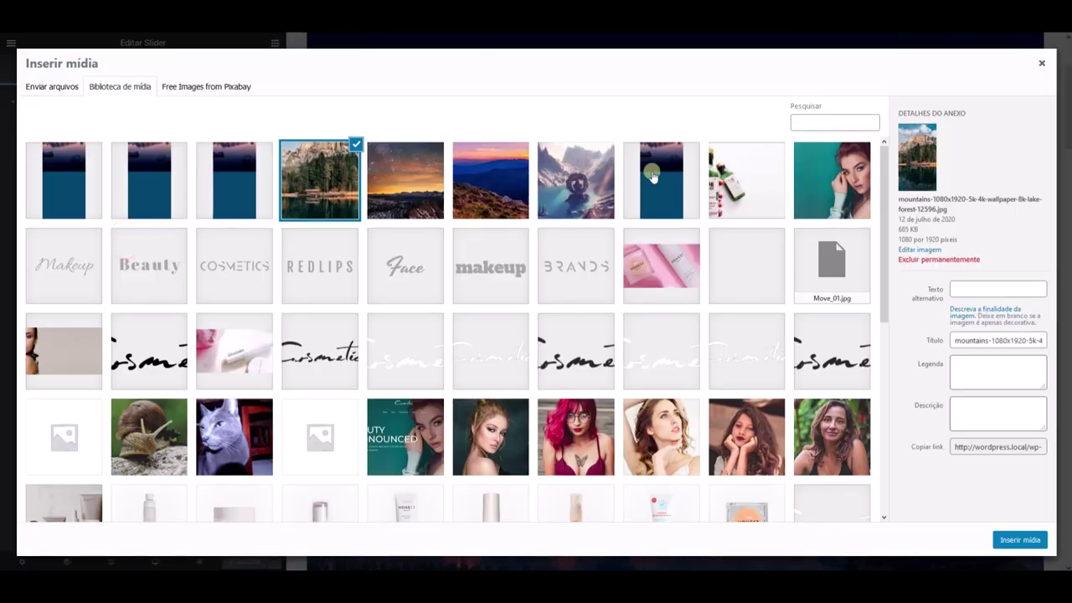
pyautogui.click(582, 186)
pyautogui.click(1023, 542)
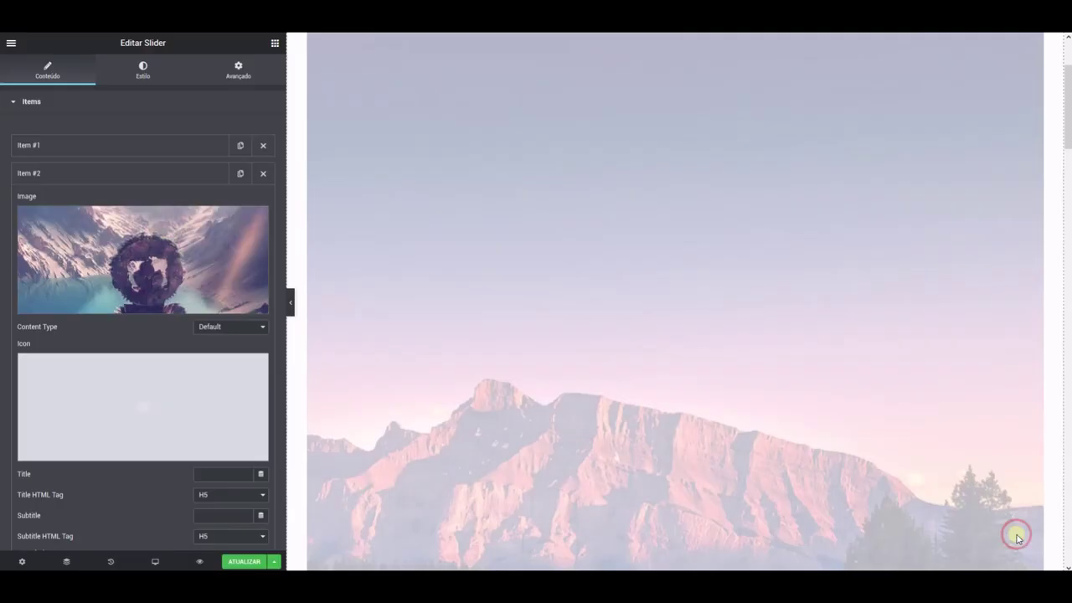
pyautogui.click(251, 561)
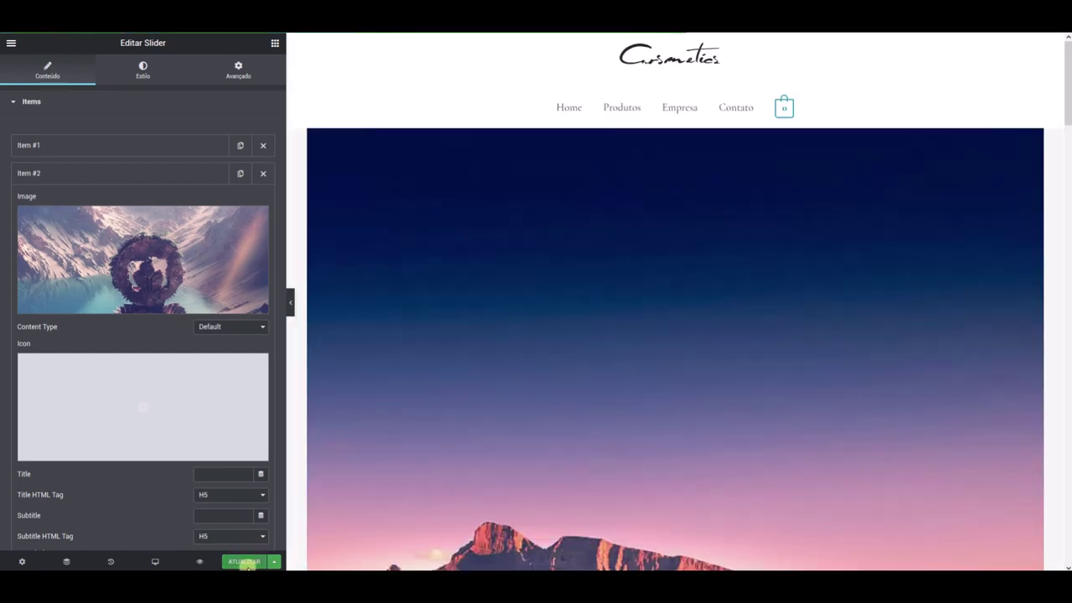
# Examine both slides on the published page along their full height, comparing each image with the slider area.
pyautogui.click(278, 33)
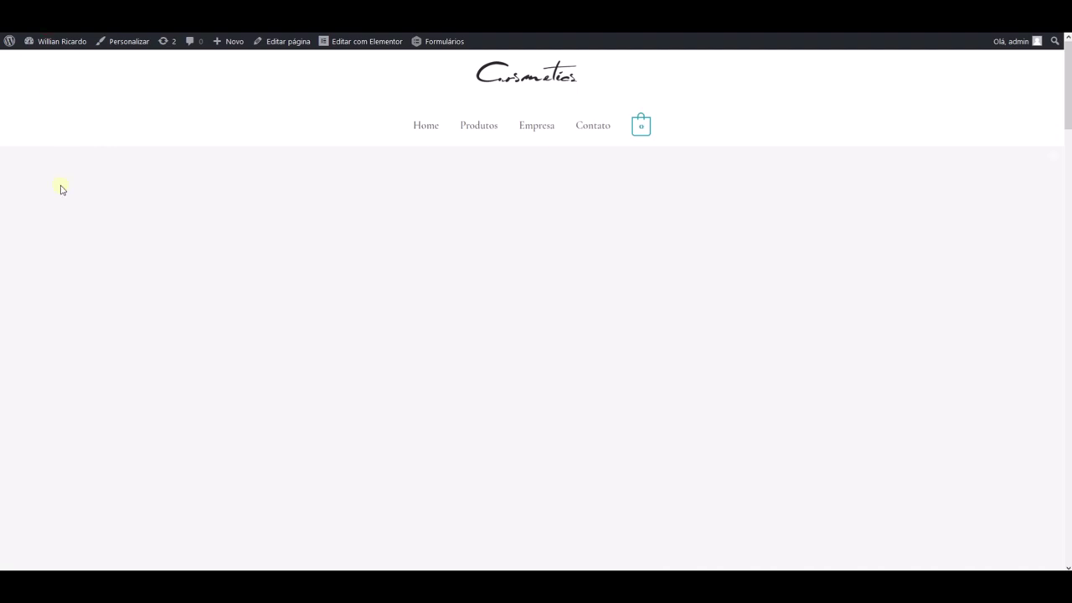
pyautogui.scroll(-7, 60, 191)
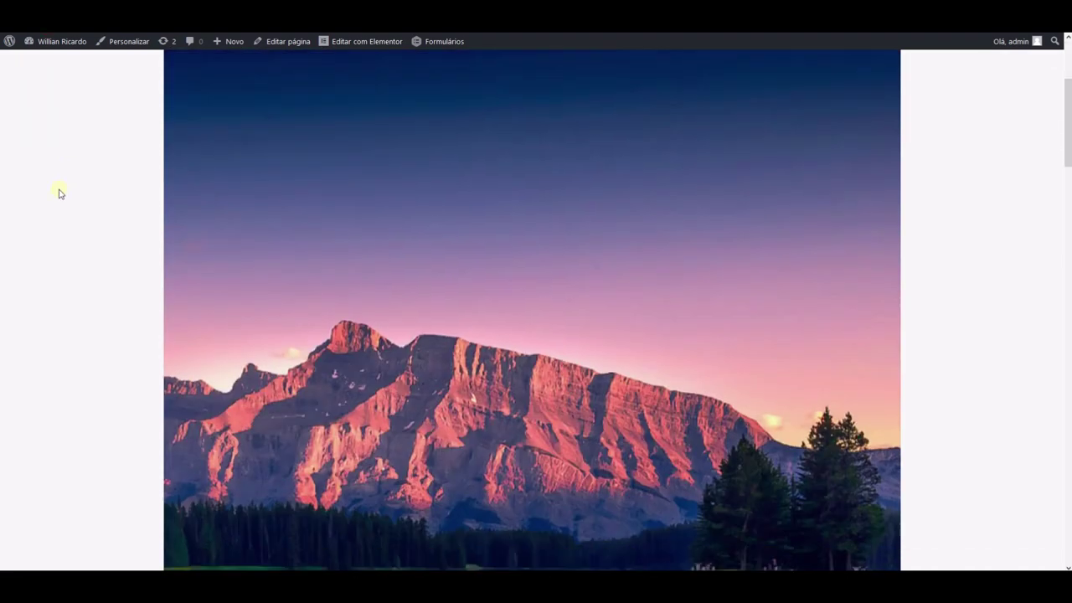
pyautogui.scroll(-5, 59, 192)
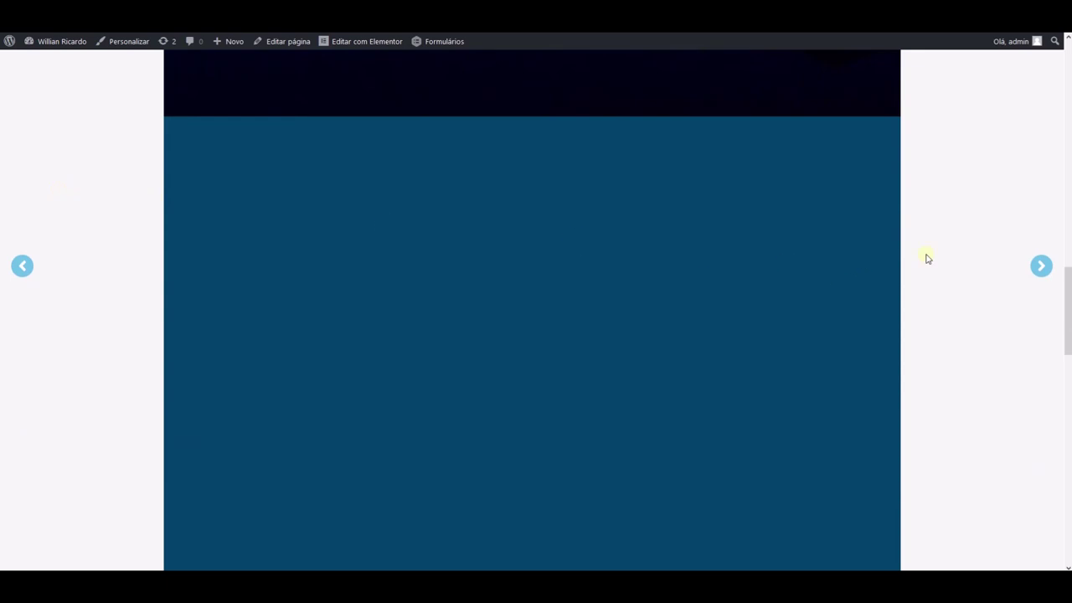
pyautogui.click(1031, 265)
pyautogui.scroll(5, 956, 279)
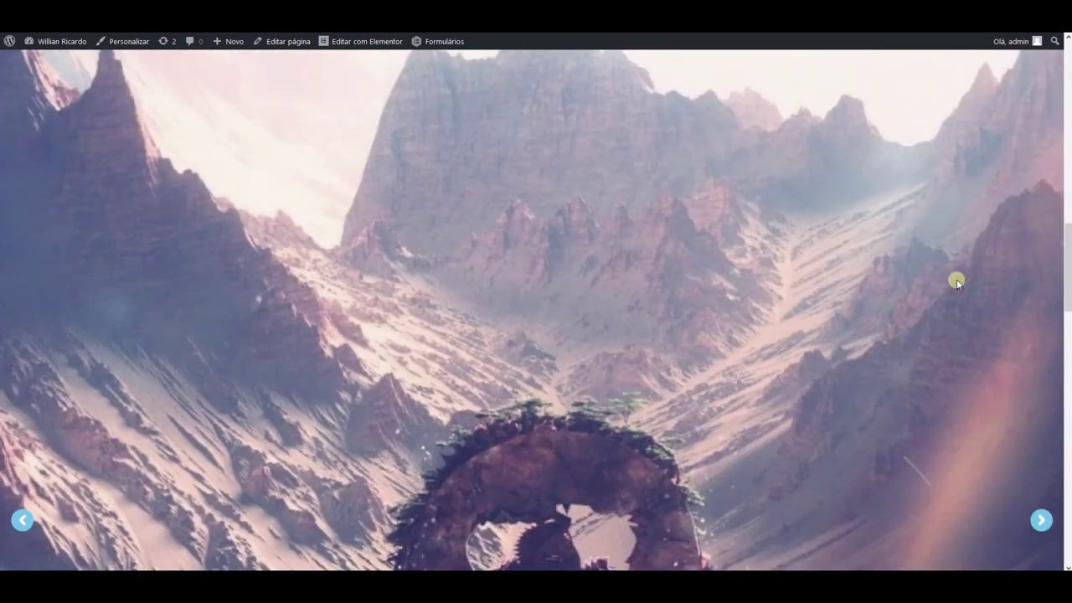
pyautogui.scroll(3, 957, 281)
pyautogui.scroll(-8, 956, 279)
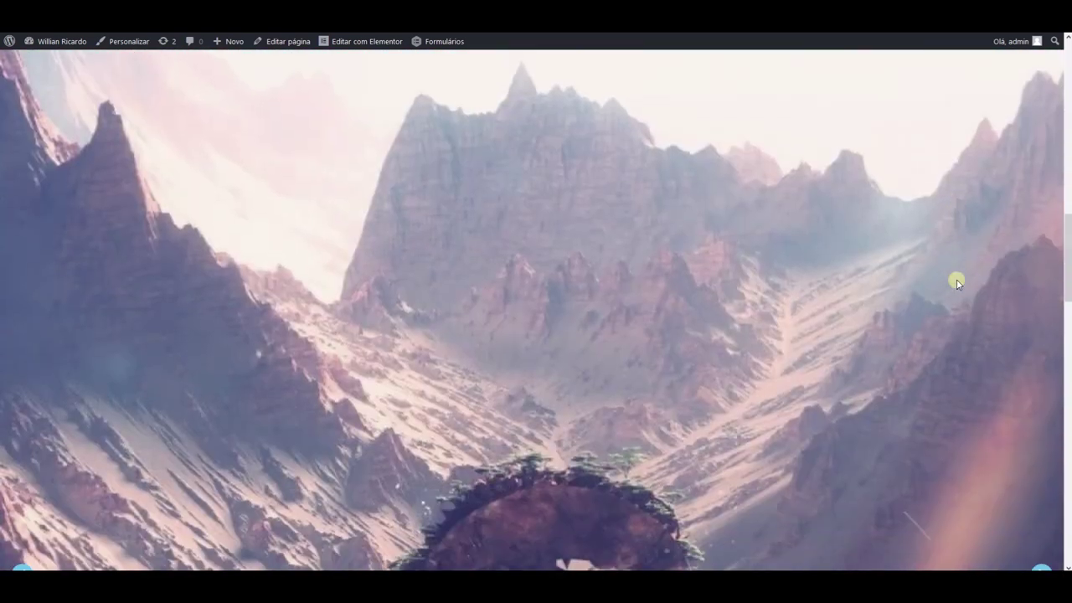
pyautogui.scroll(-10, 956, 279)
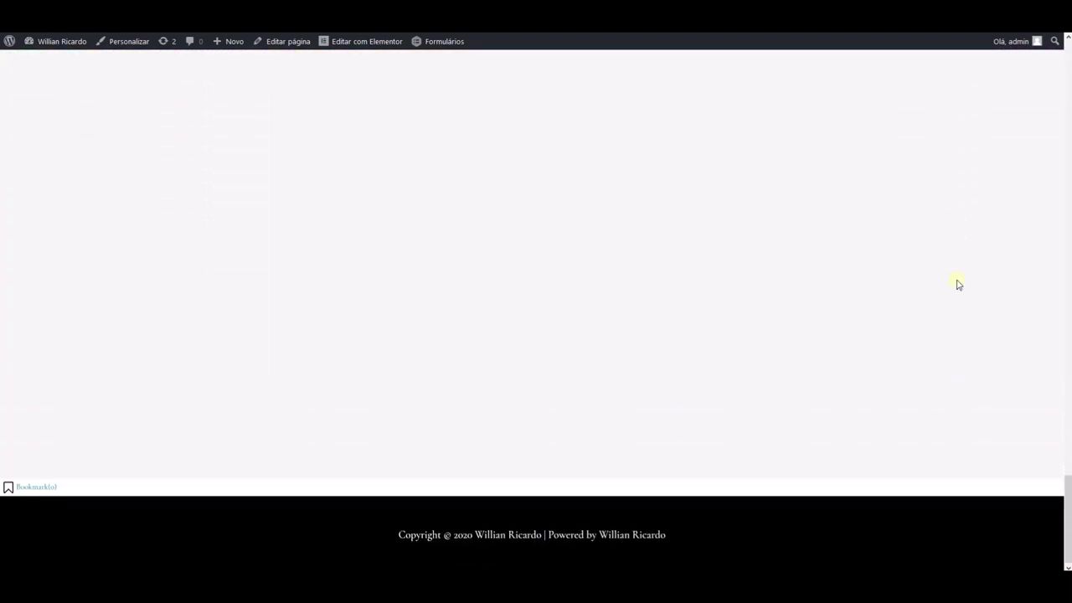
pyautogui.scroll(5, 956, 279)
pyautogui.scroll(2, 956, 279)
pyautogui.scroll(5, 622, 246)
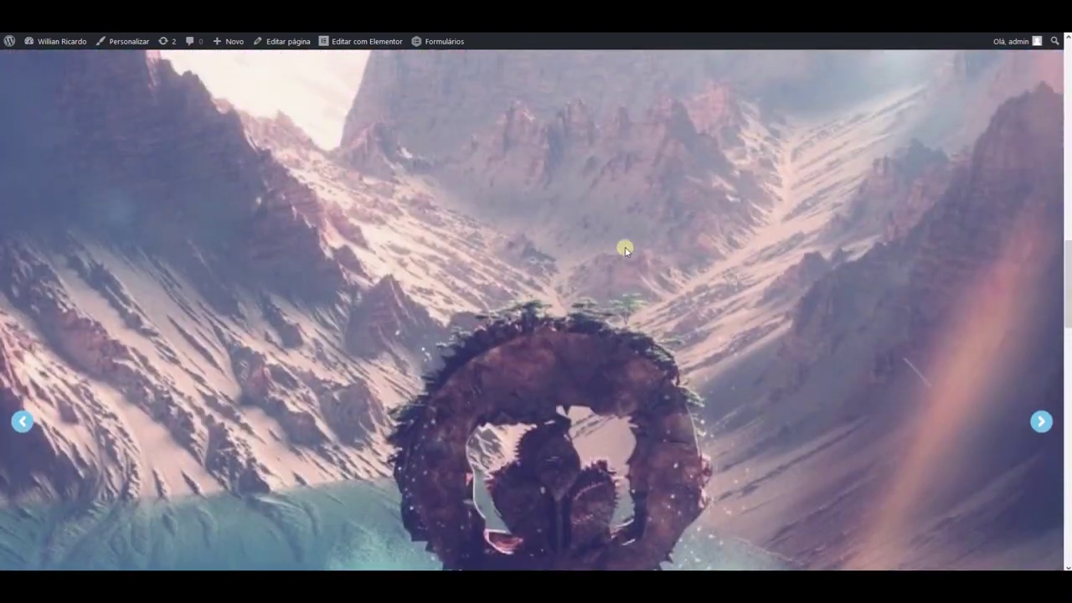
pyautogui.scroll(5, 507, 239)
pyautogui.scroll(2, 511, 244)
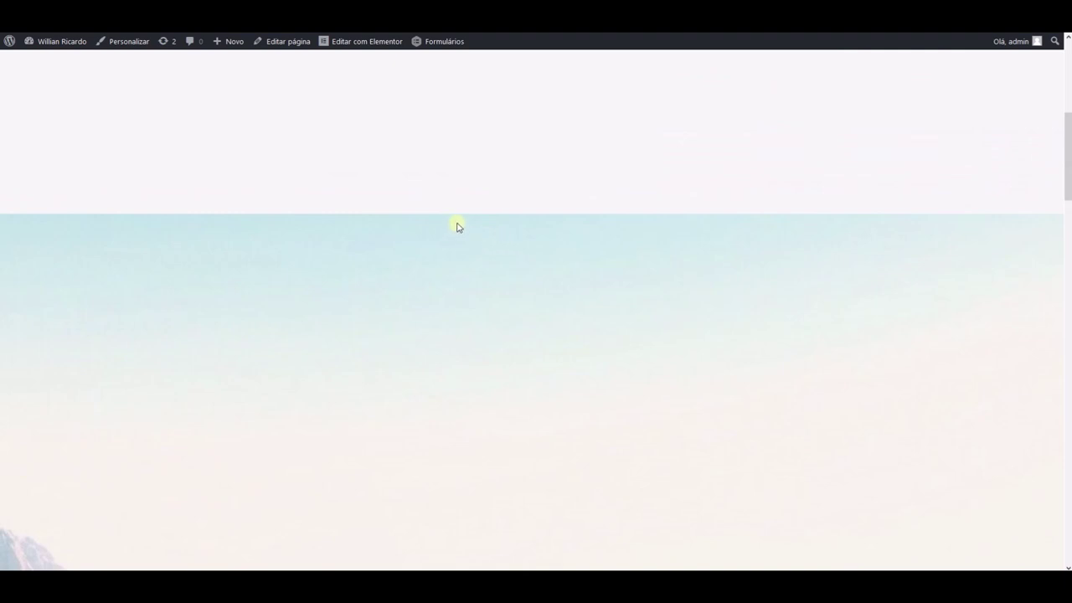
pyautogui.scroll(4, 457, 226)
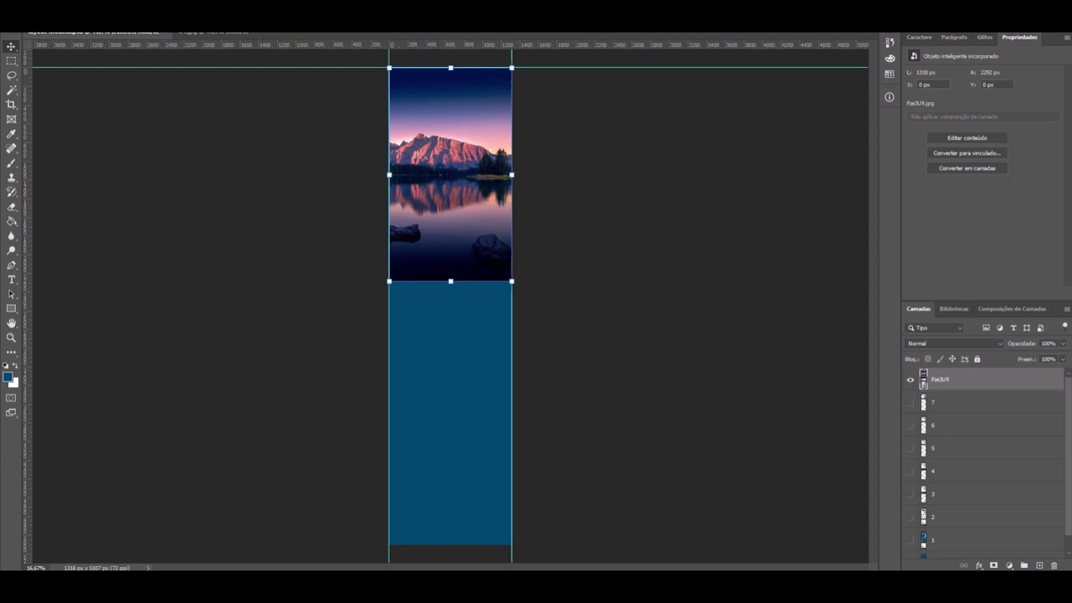
# In Photoshop, add a horizontal guide at the Fze3U9 photo's lower edge, show the endless-summer layer and shrink its height to about 2308 px.
pyautogui.moveTo(510, 203); pyautogui.dragTo(510, 268)
pyautogui.press('Return')
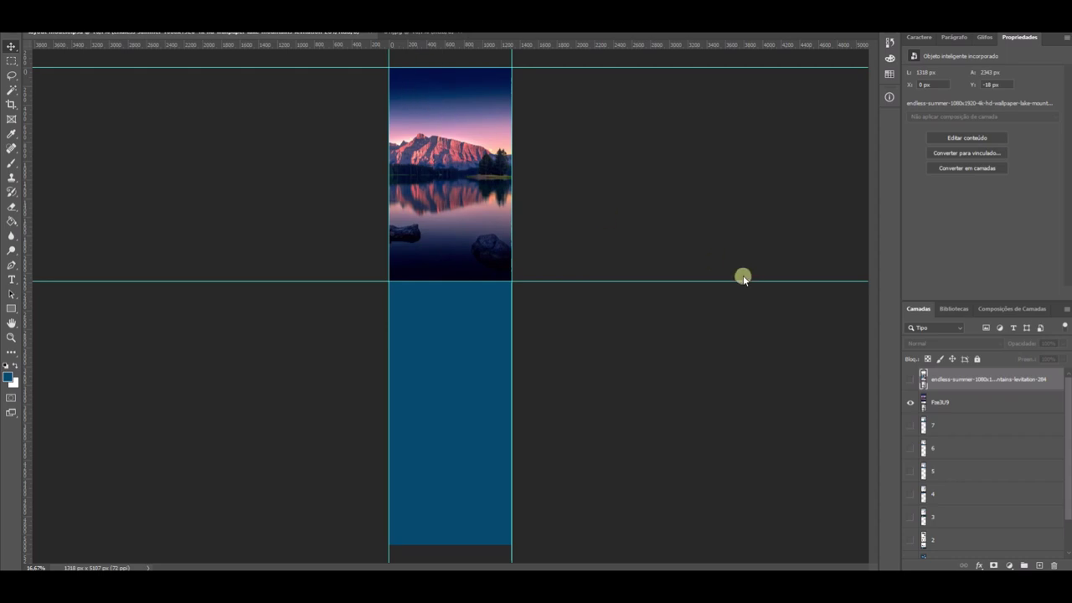
pyautogui.click(910, 382)
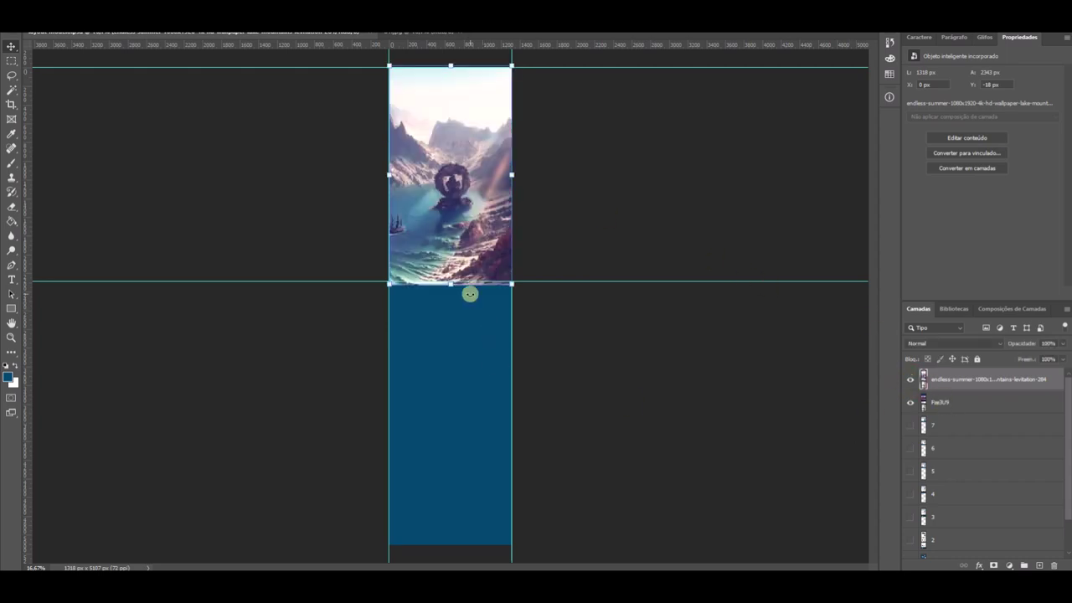
pyautogui.moveTo(452, 285); pyautogui.dragTo(453, 280)
pyautogui.press('Return')
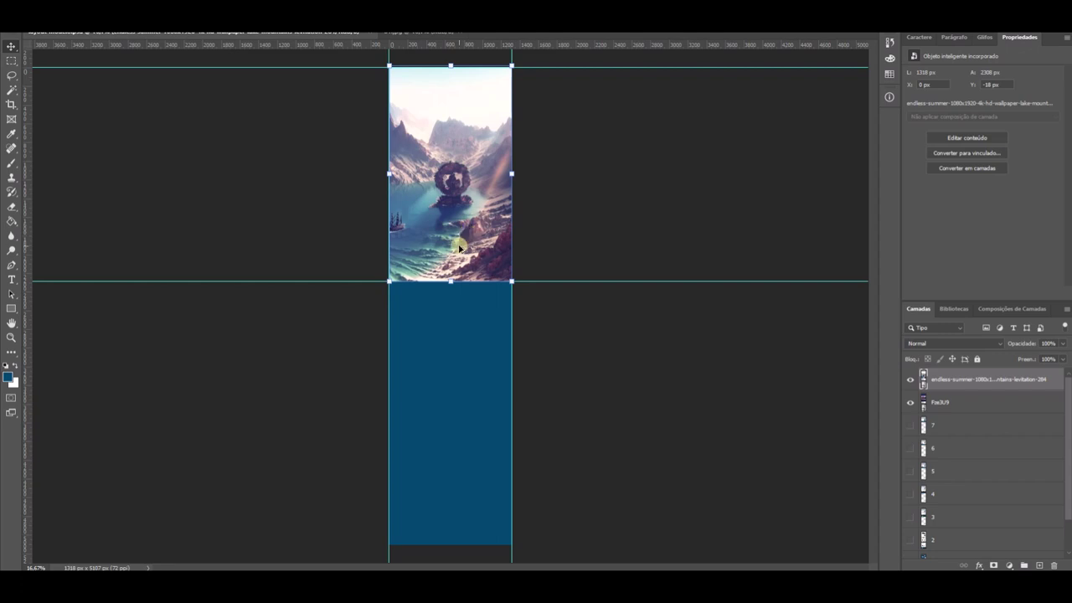
# Recolour the blue background layer Camada 1 white with a layer style.
pyautogui.hotkey('ctrl', 'alt', 'shift', 's')
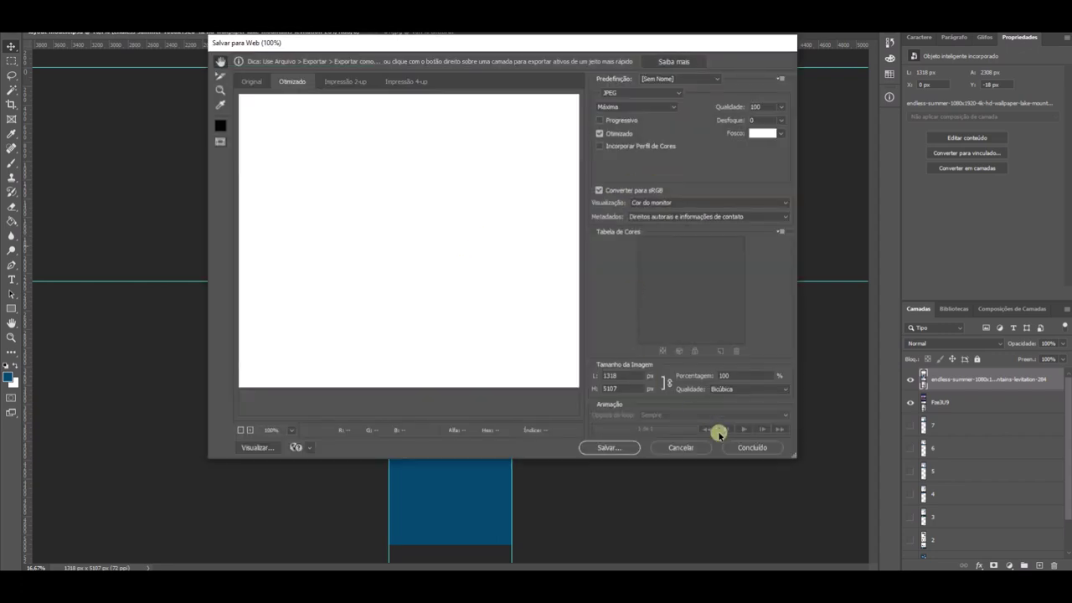
pyautogui.click(685, 449)
pyautogui.click(484, 464)
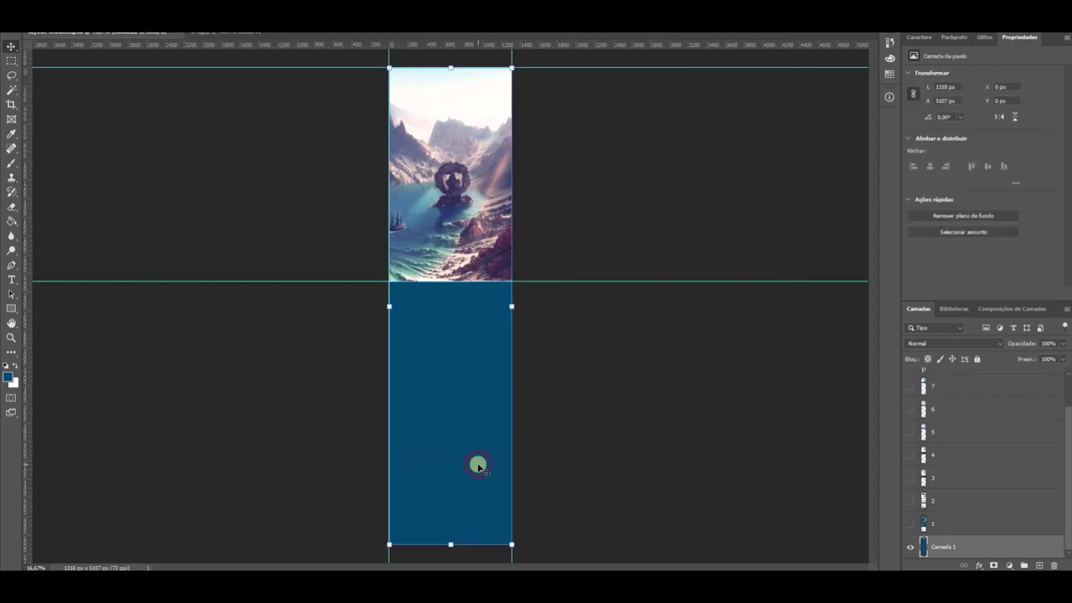
pyautogui.doubleClick(919, 547)
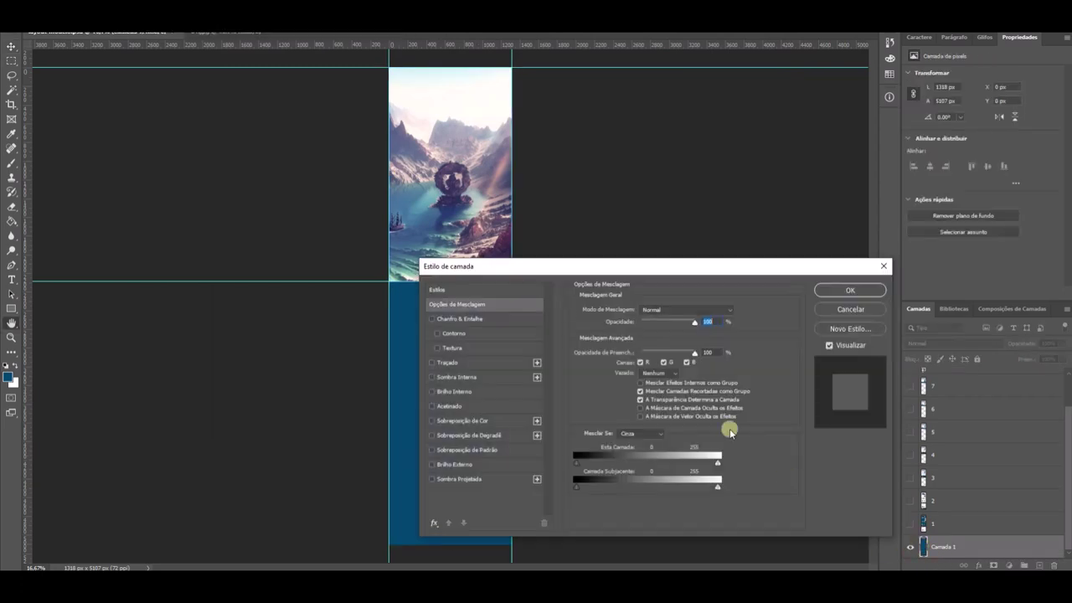
pyautogui.press('Return')
# Export the white-background canvas for web as JPEGs, 2.jpg with the endless-summer image and 3.jpg with the Fze3U9 photo.
pyautogui.hotkey('ctrl', 'alt', 'shift', 's')
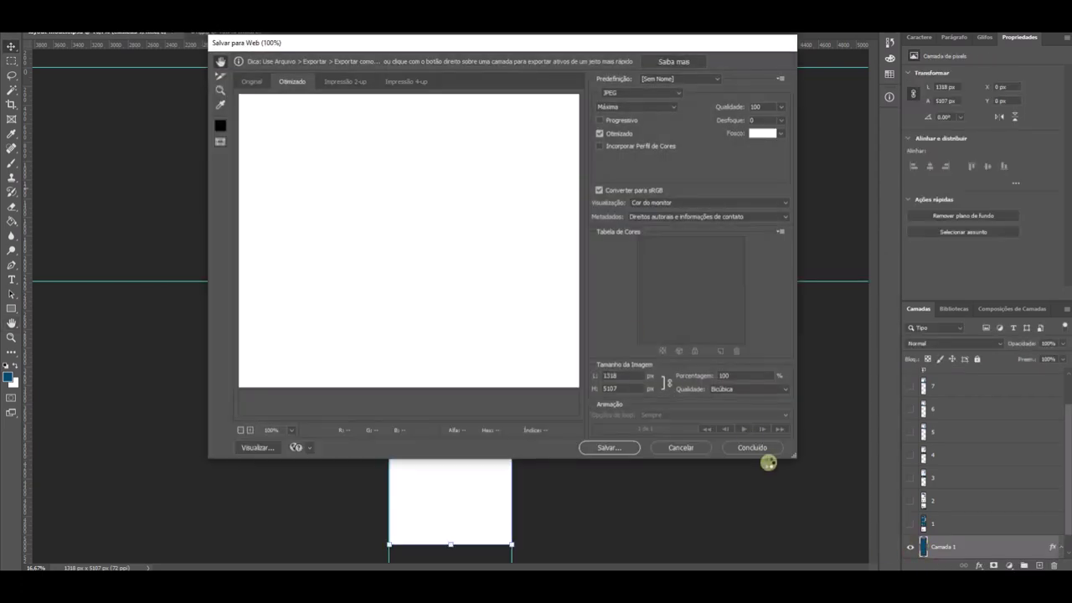
pyautogui.click(623, 448)
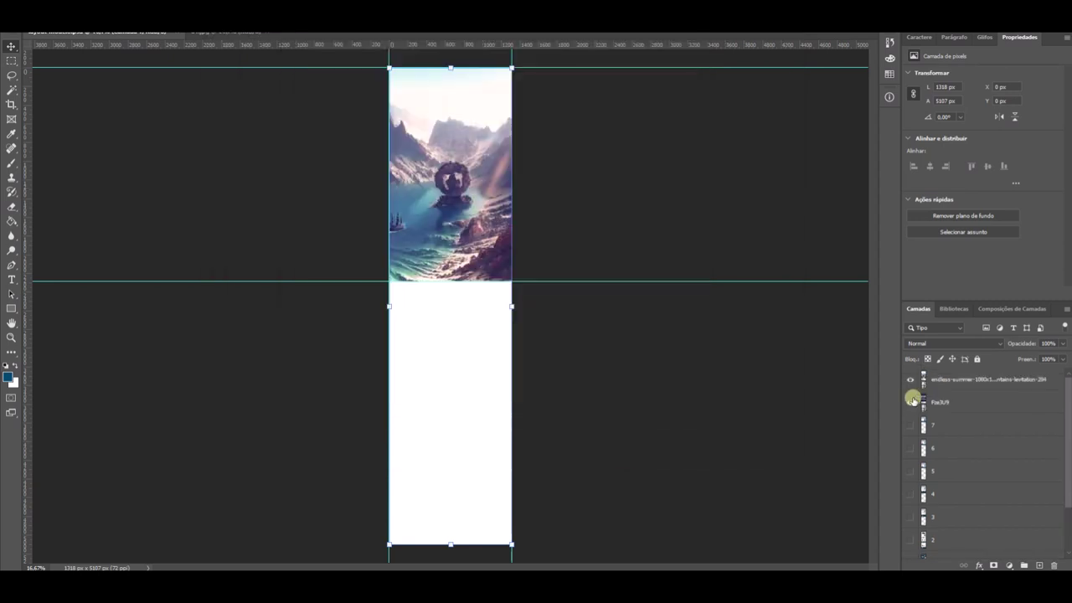
pyautogui.click(910, 381)
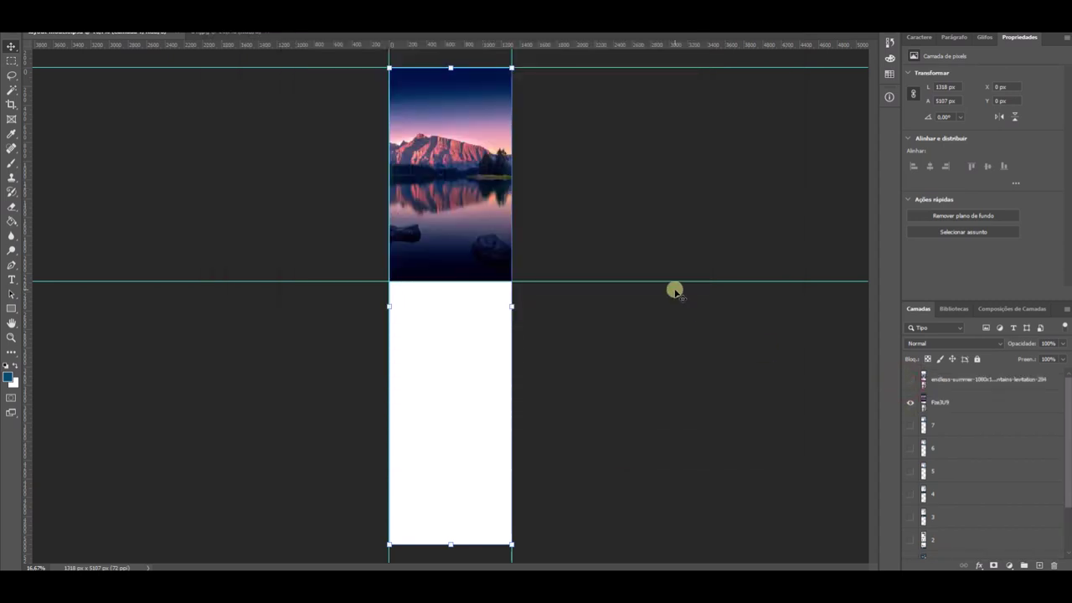
pyautogui.hotkey('ctrl', 'alt', 'shift', 's')
pyautogui.click(605, 446)
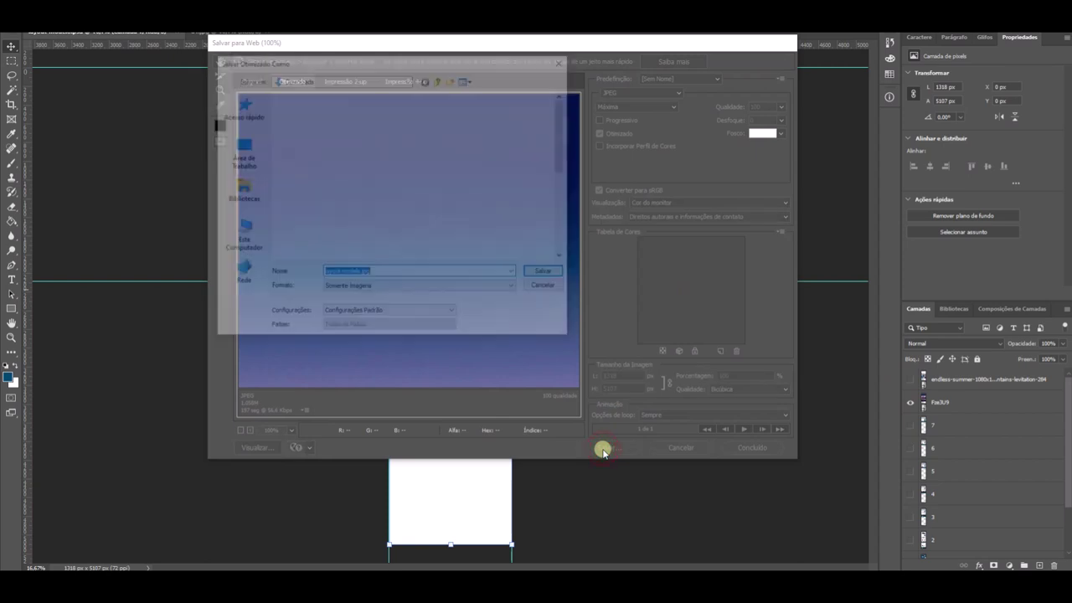
pyautogui.click(548, 274)
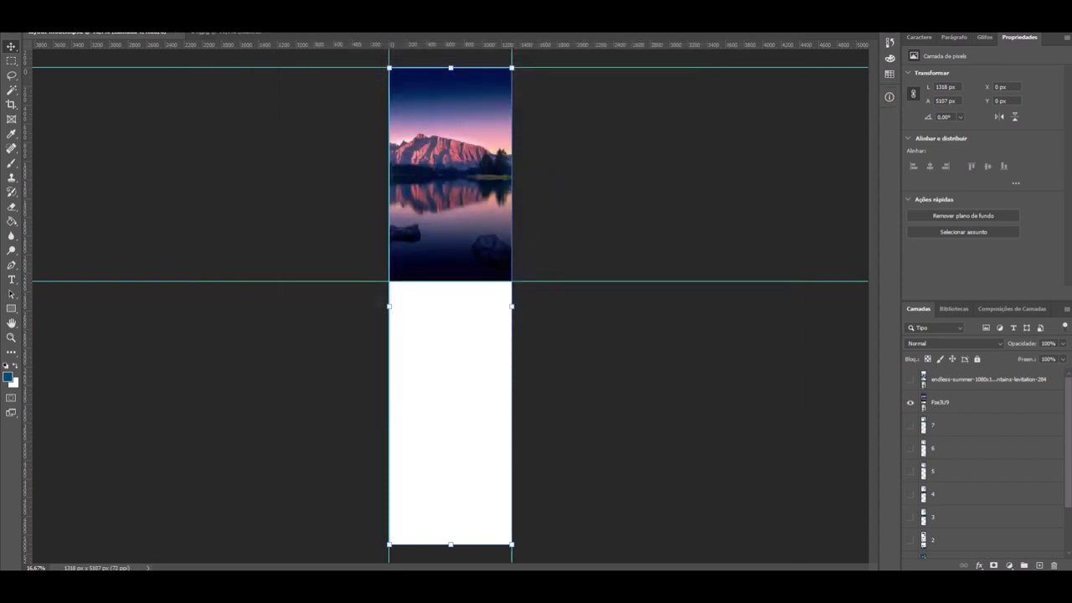
# Export the canvas with the yosemite night-sky image for web as a JPEG named 4 in Downloads.
pyautogui.hotkey('ctrl', 'alt', 'shift', 's')
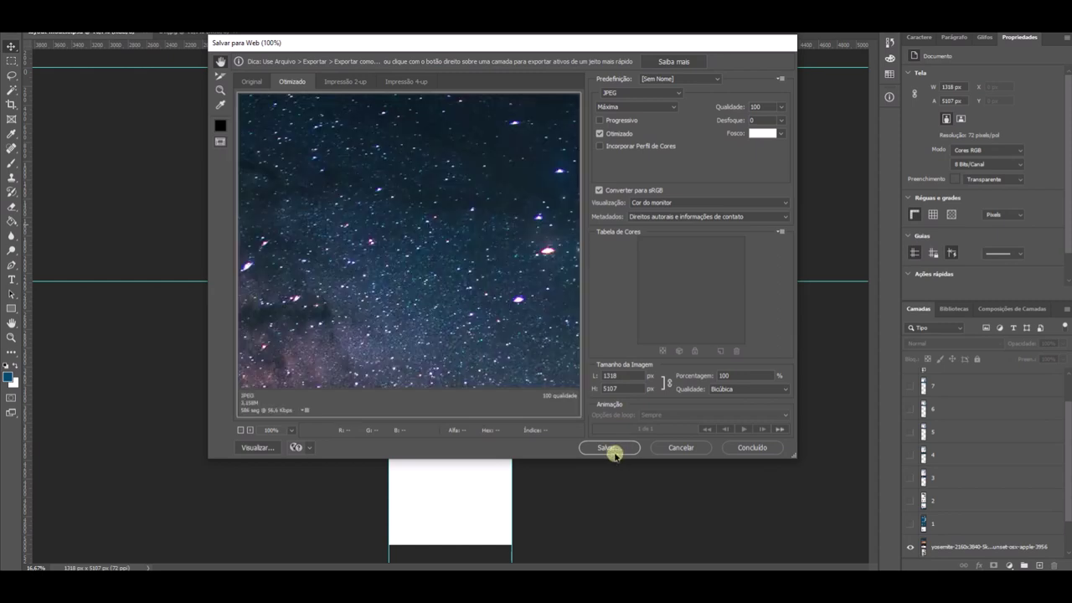
pyautogui.click(609, 447)
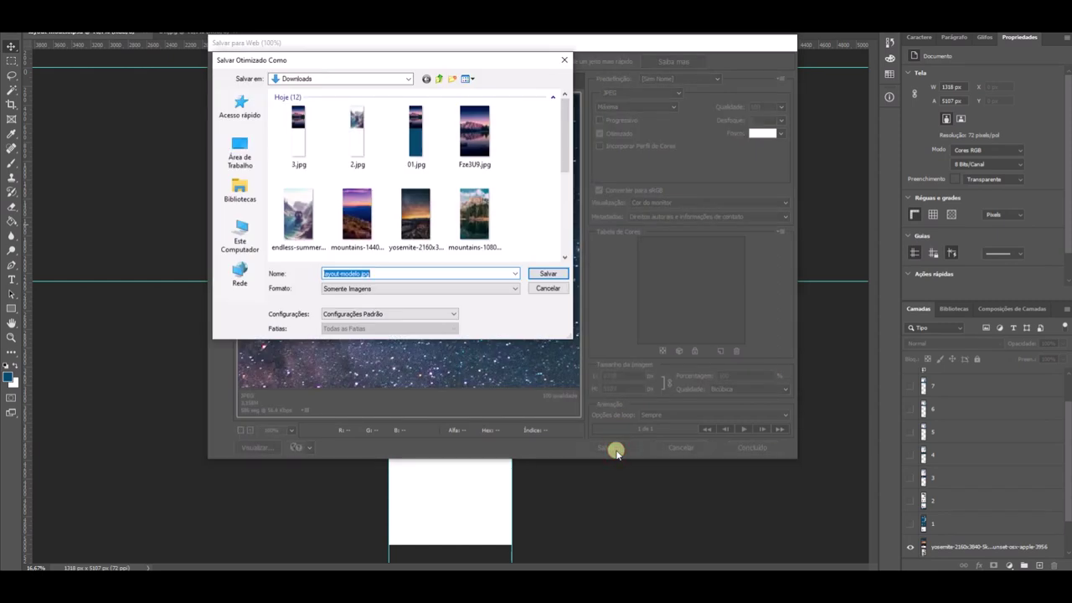
pyautogui.write('4')
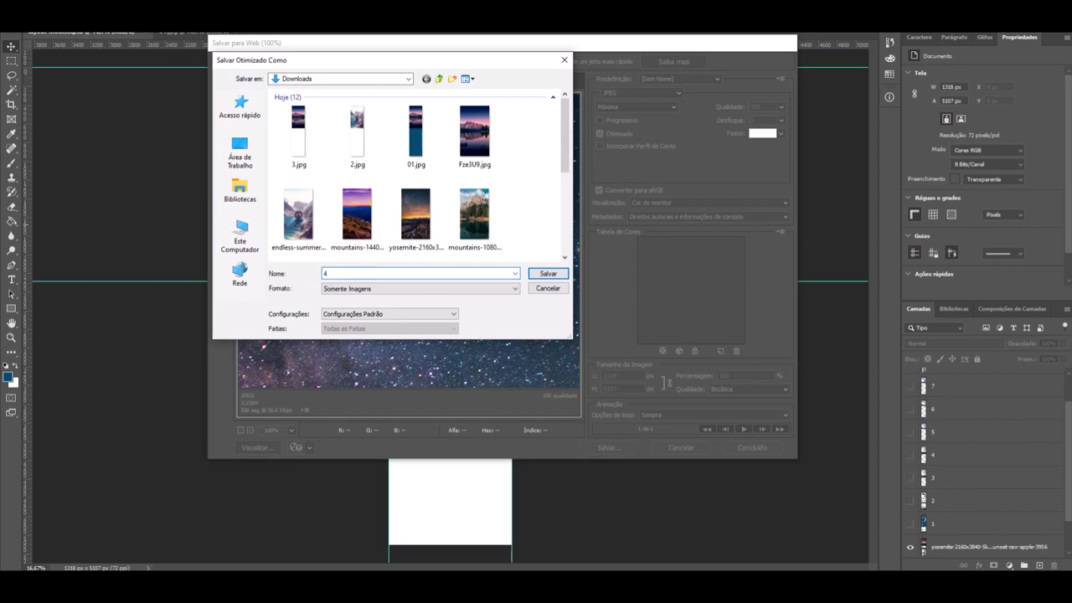
pyautogui.press('Return')
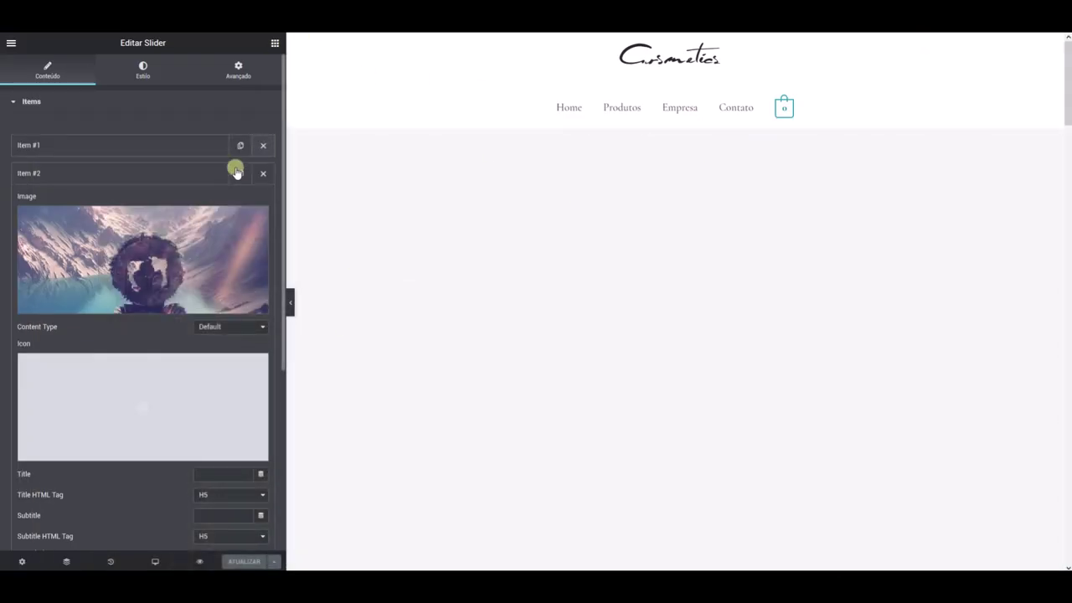
# Duplicate slider Item #2 to make a third item.
pyautogui.click(182, 175)
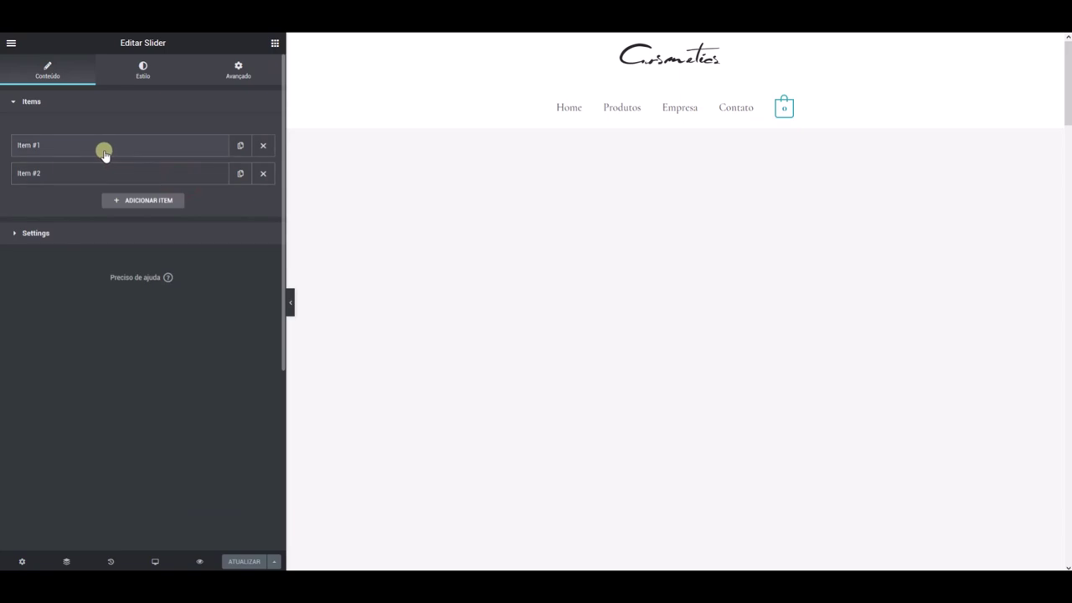
pyautogui.click(237, 173)
# From Item #1's image selection, permanently delete the repeated blue-background 01 images at the start of the media library.
pyautogui.click(39, 144)
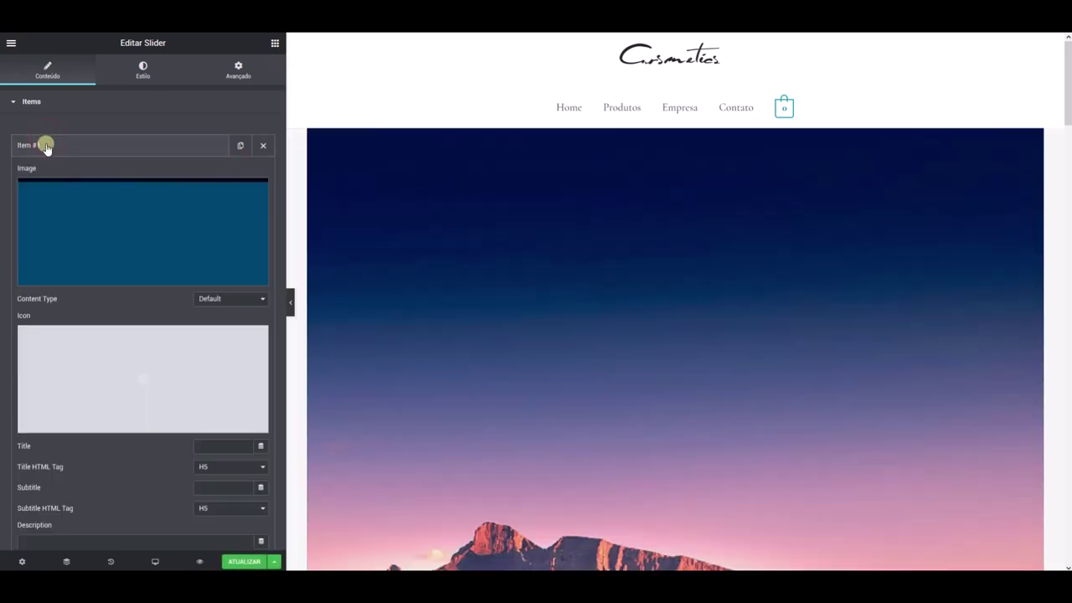
pyautogui.click(112, 230)
pyautogui.click(240, 196)
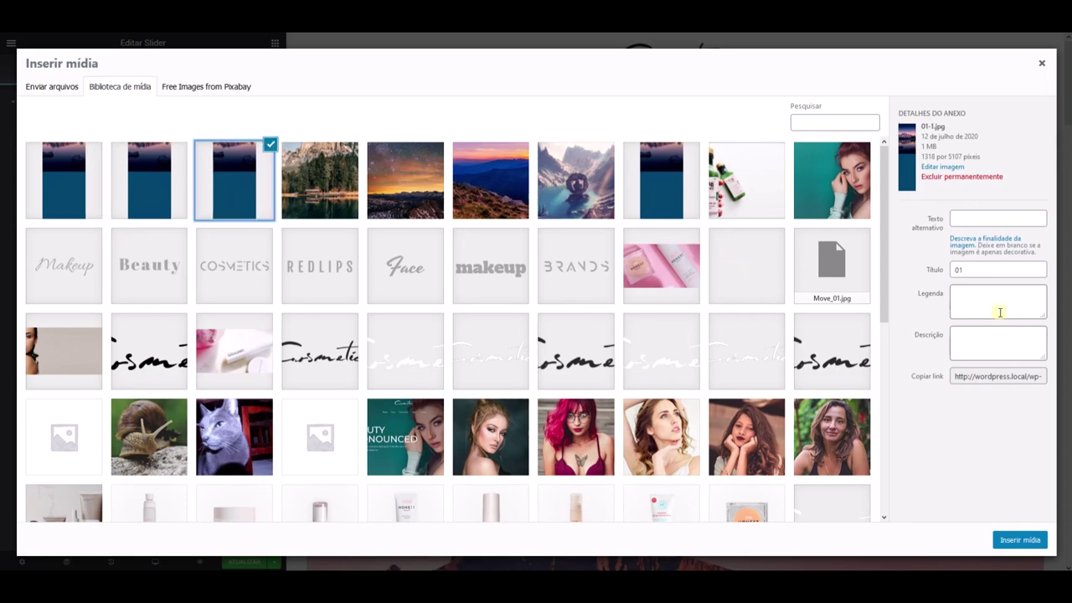
pyautogui.click(975, 176)
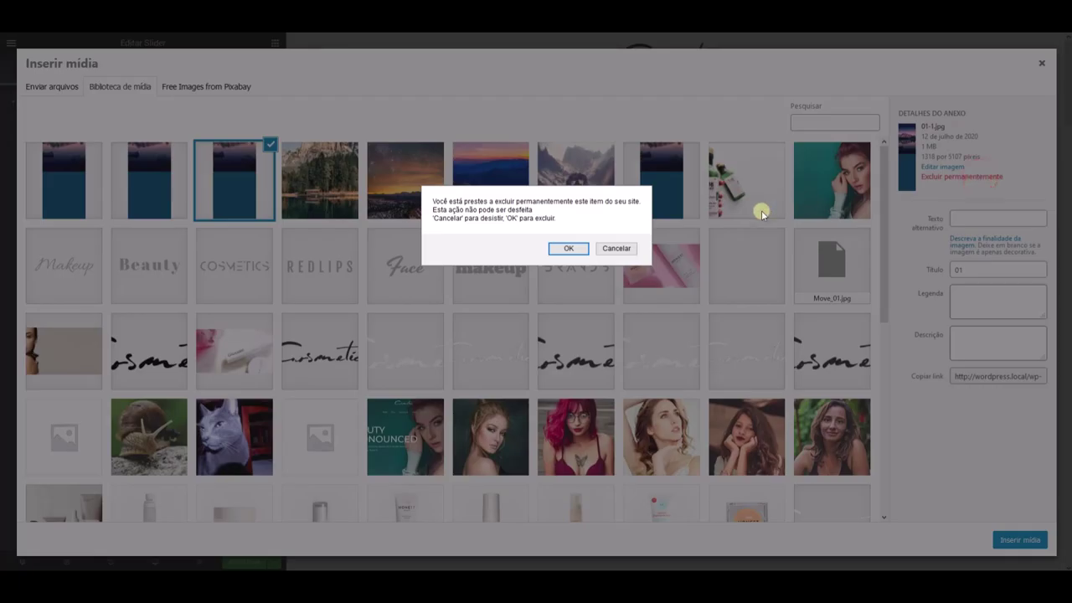
pyautogui.click(571, 249)
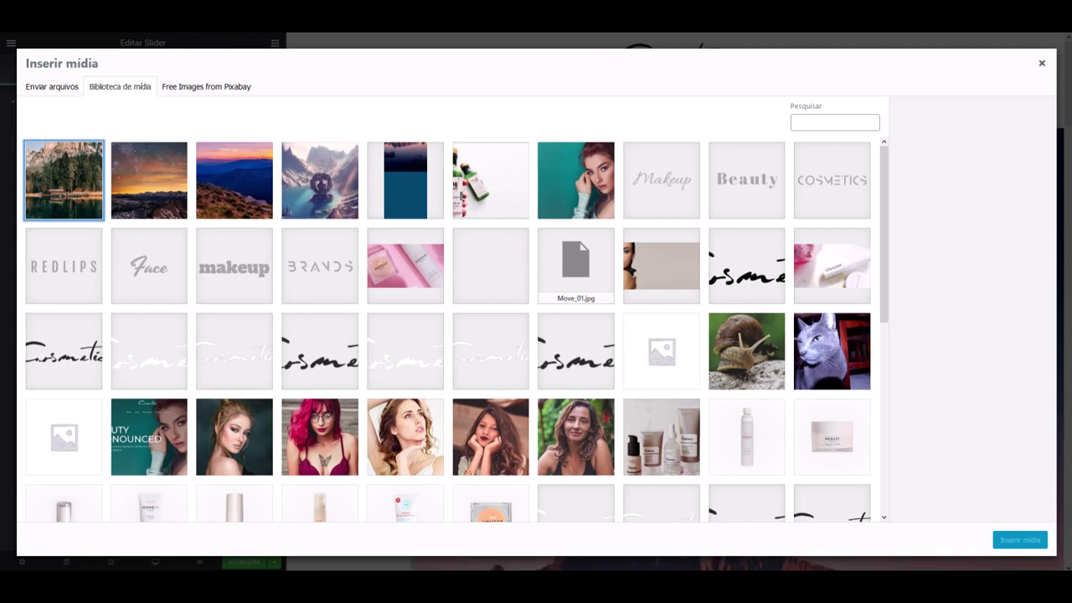
# Upload 2.jpg, 3.jpg and 4.jpg to the media library and insert 4.jpg as the image of slider Item #1.
pyautogui.moveTo(9, 226); pyautogui.dragTo(56, 226)
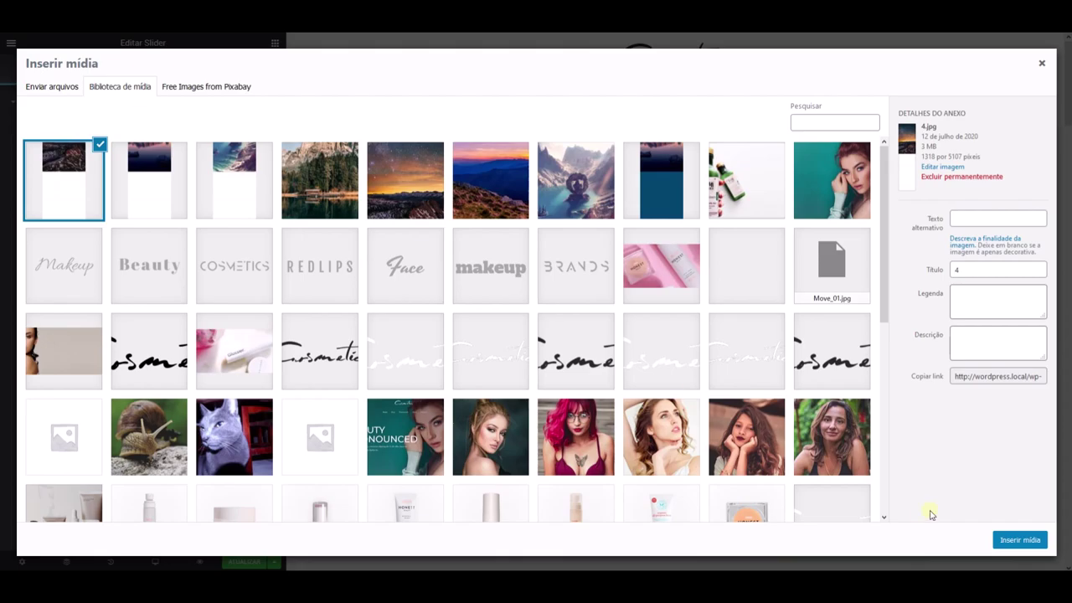
pyautogui.click(1009, 539)
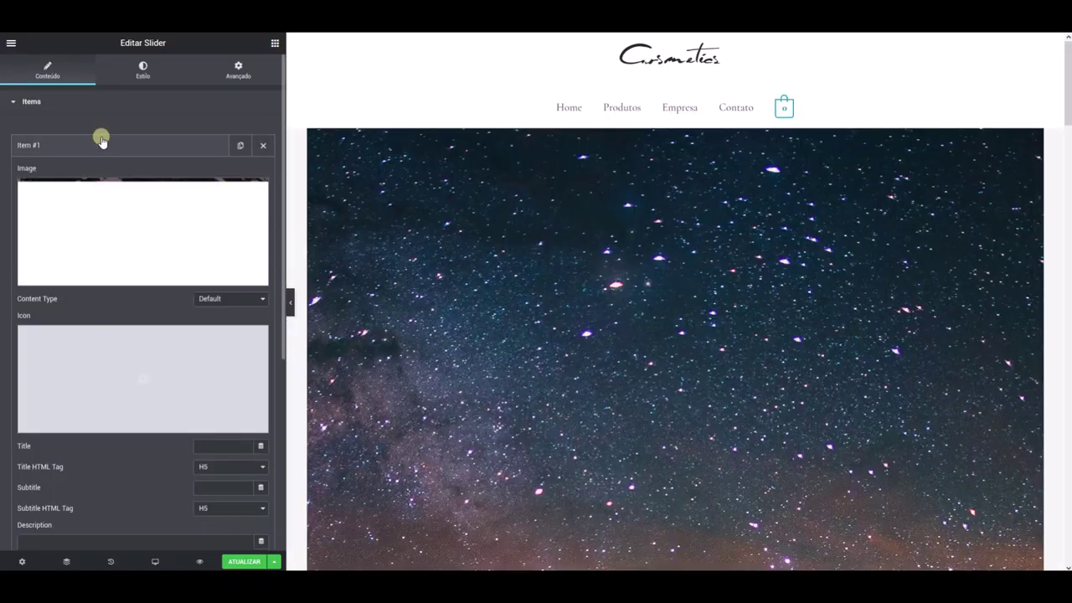
pyautogui.click(99, 144)
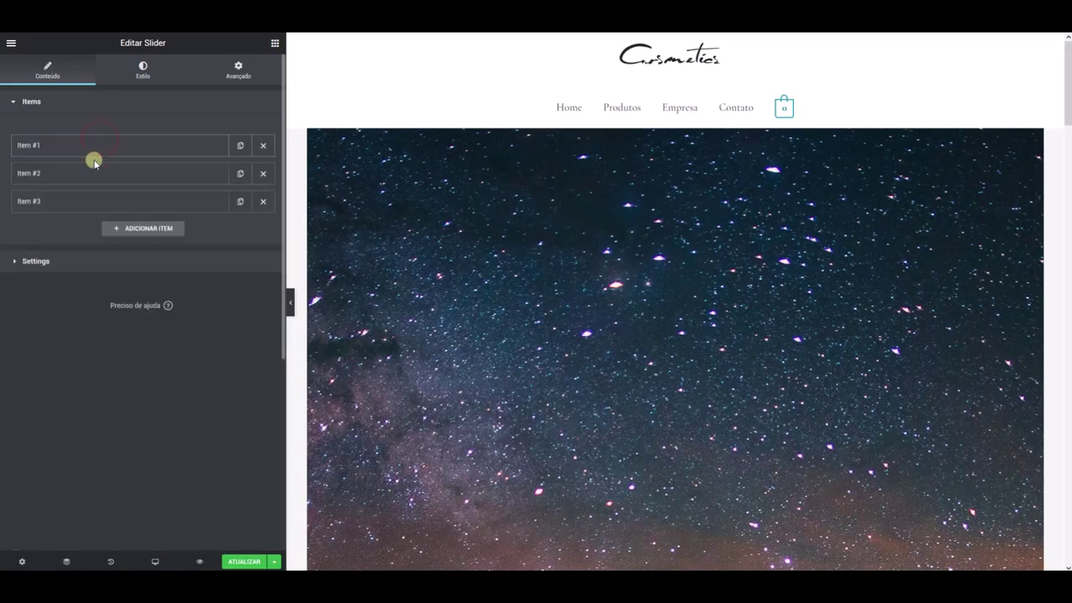
# Set the image of slider Item #2 to 3.jpg.
pyautogui.click(91, 171)
pyautogui.click(105, 251)
pyautogui.click(142, 182)
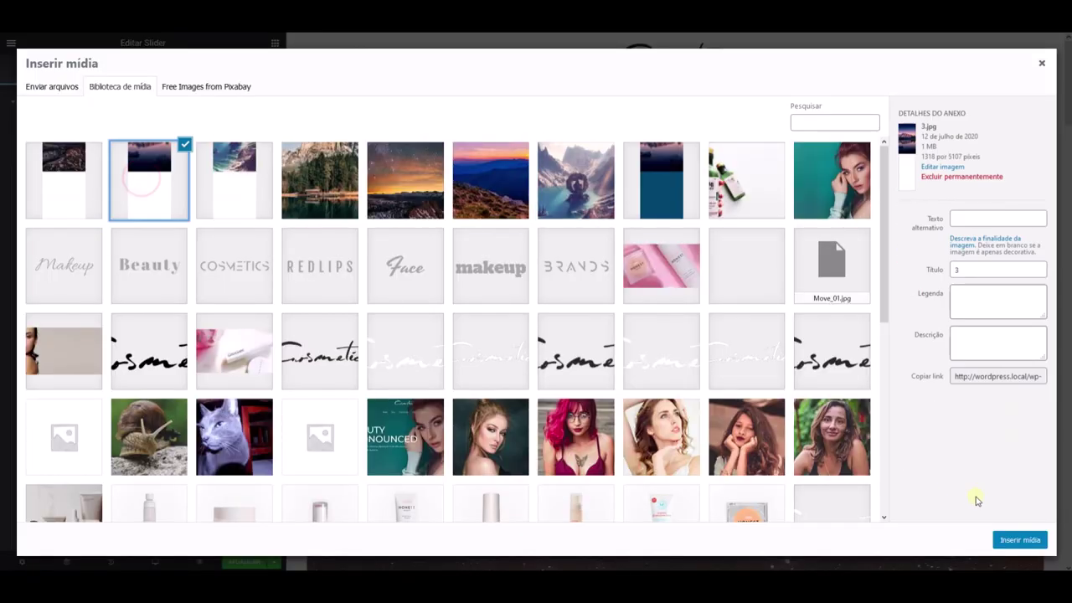
pyautogui.click(1009, 539)
pyautogui.click(104, 173)
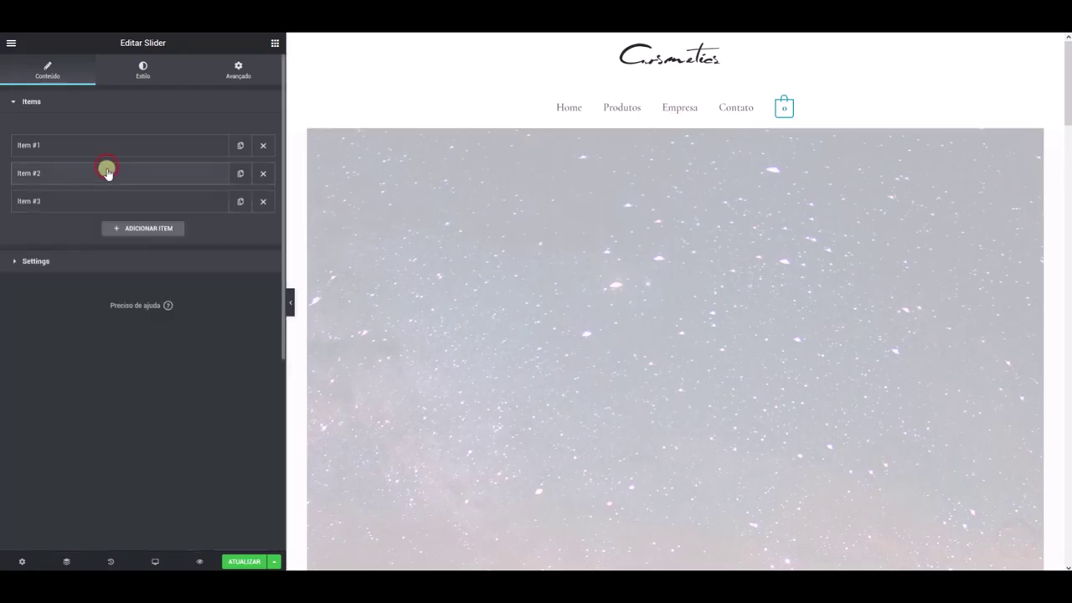
# Set the image of slider Item #3 to 2.jpg, the endless-summer image on white.
pyautogui.click(99, 200)
pyautogui.click(96, 266)
pyautogui.click(237, 169)
pyautogui.click(1009, 538)
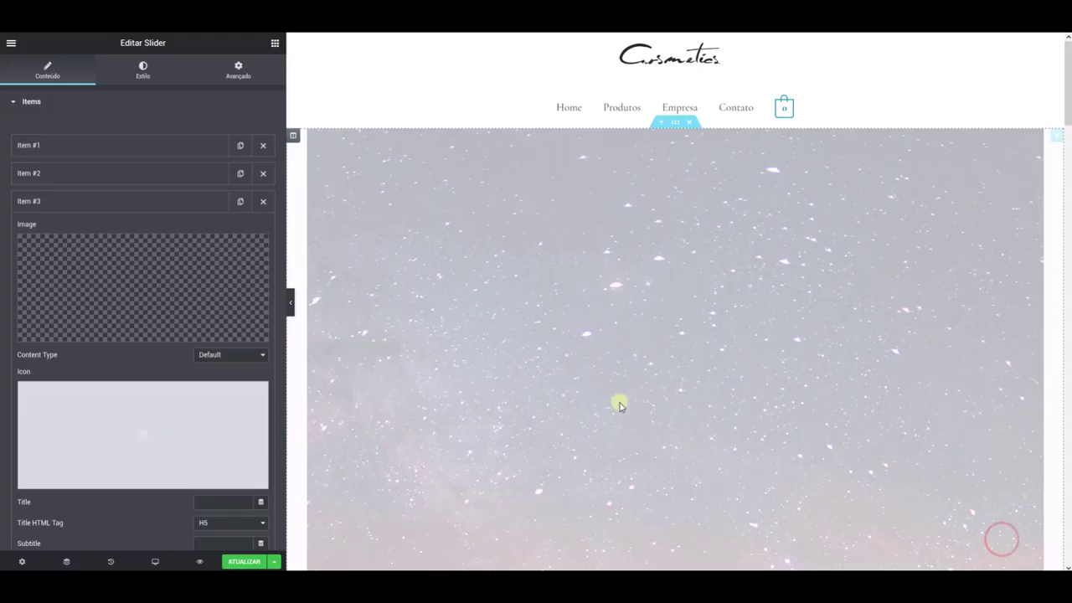
pyautogui.click(87, 202)
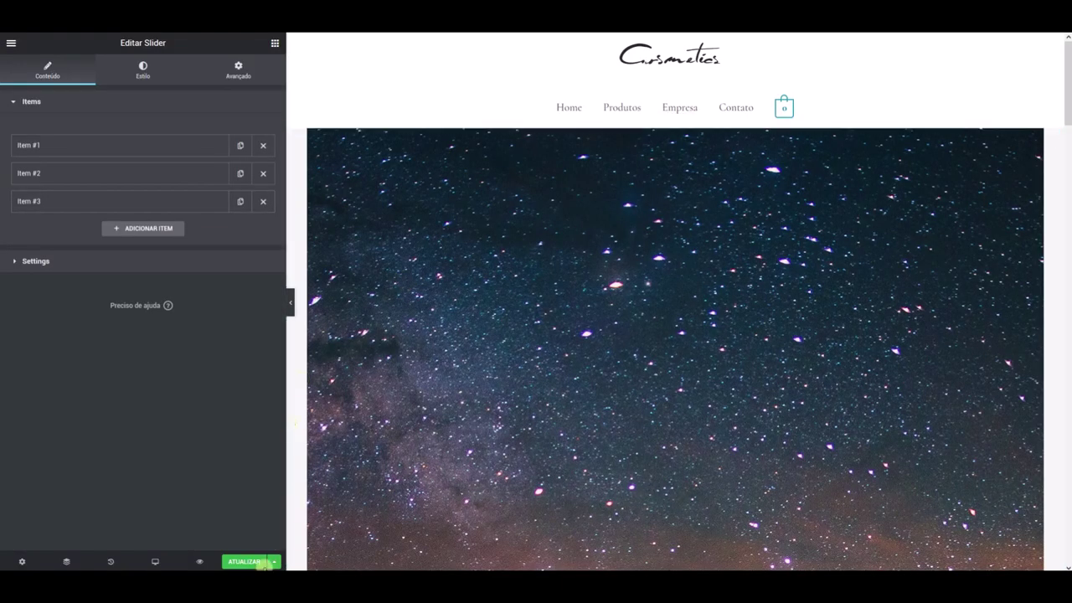
# Update the page and review the night-sky slide down past its lower edge.
pyautogui.click(241, 562)
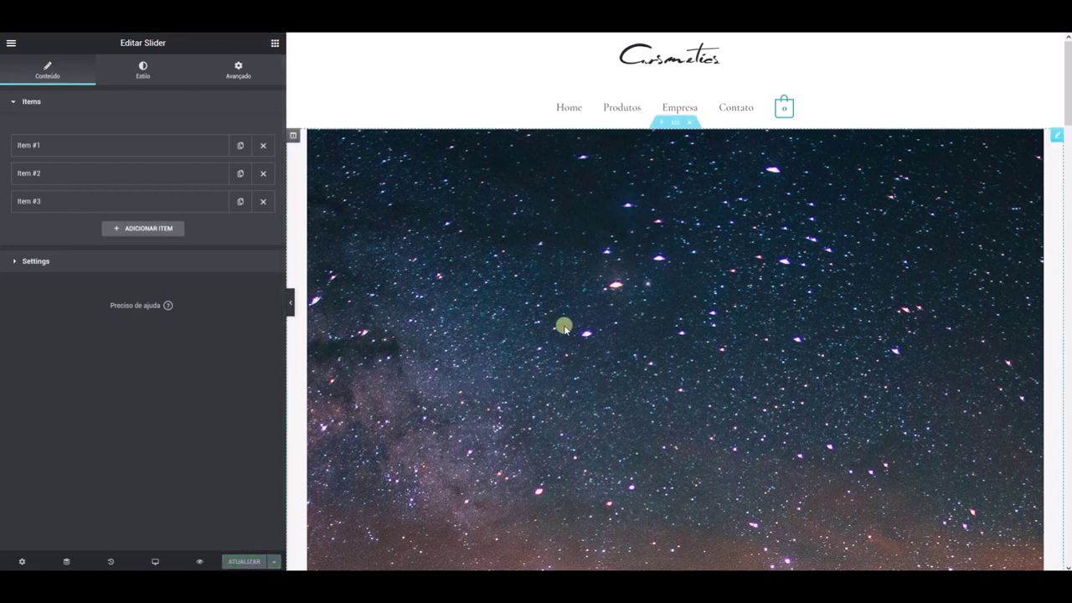
pyautogui.scroll(-10, 533, 241)
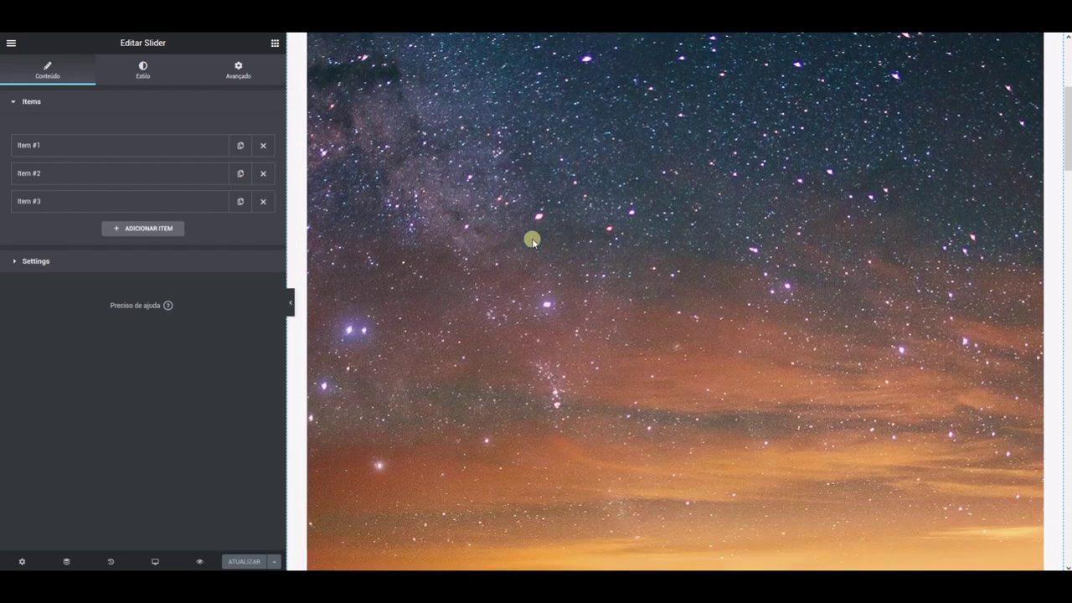
pyautogui.scroll(-1, 533, 240)
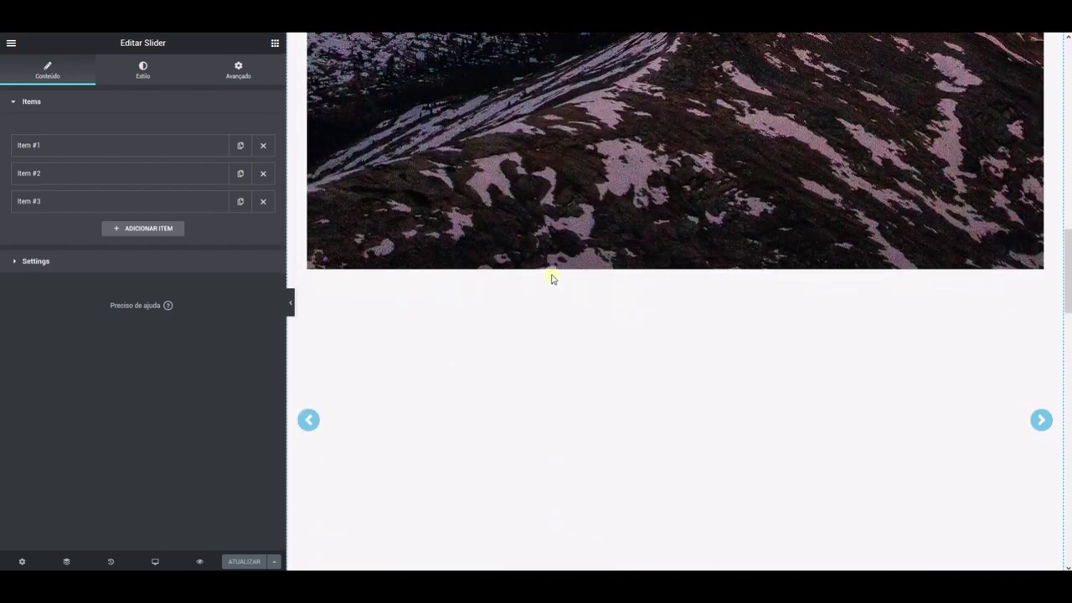
pyautogui.scroll(3, 483, 377)
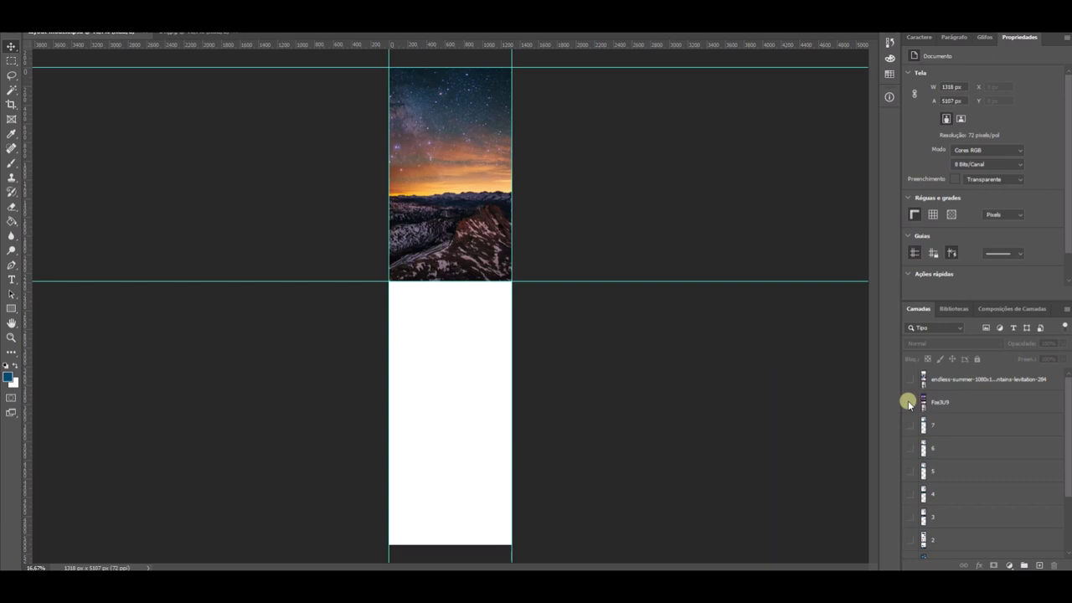
# In Photoshop, show the Fze3U9 layer and place a copy below it, stretched to about 2815 px high to fill the canvas.
pyautogui.click(907, 405)
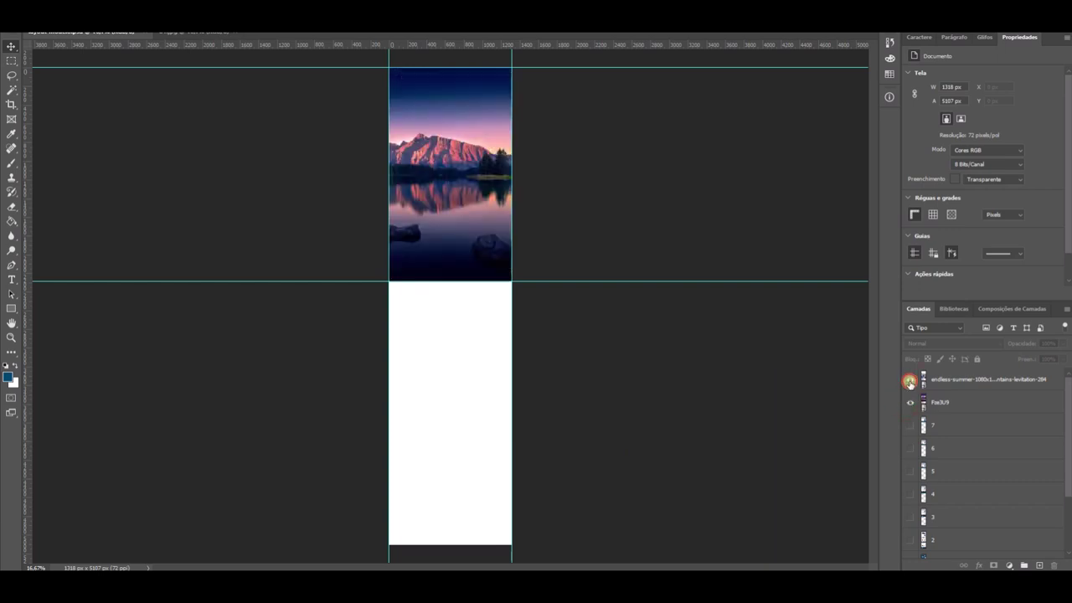
pyautogui.click(910, 379)
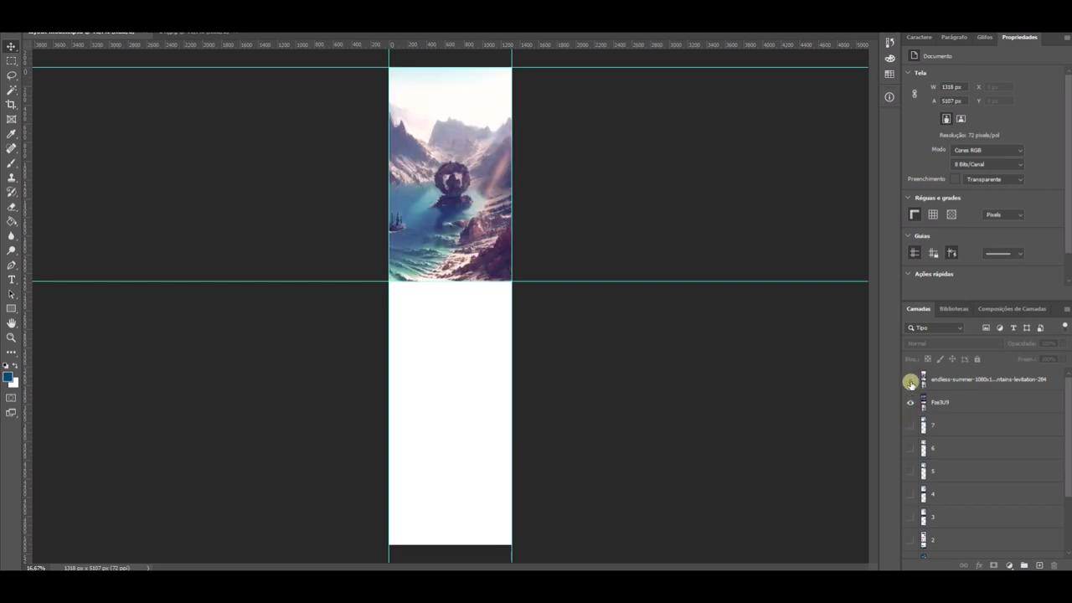
pyautogui.click(910, 380)
pyautogui.click(410, 206)
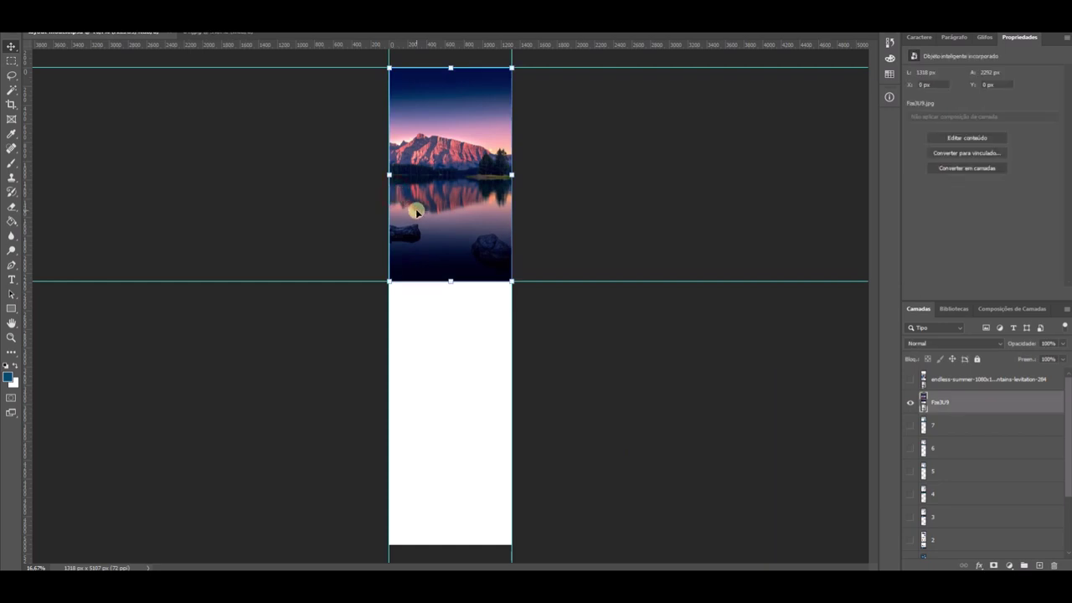
pyautogui.moveTo(433, 221); pyautogui.dragTo(433, 432)
pyautogui.moveTo(451, 496); pyautogui.dragTo(452, 544)
pyautogui.click(527, 313)
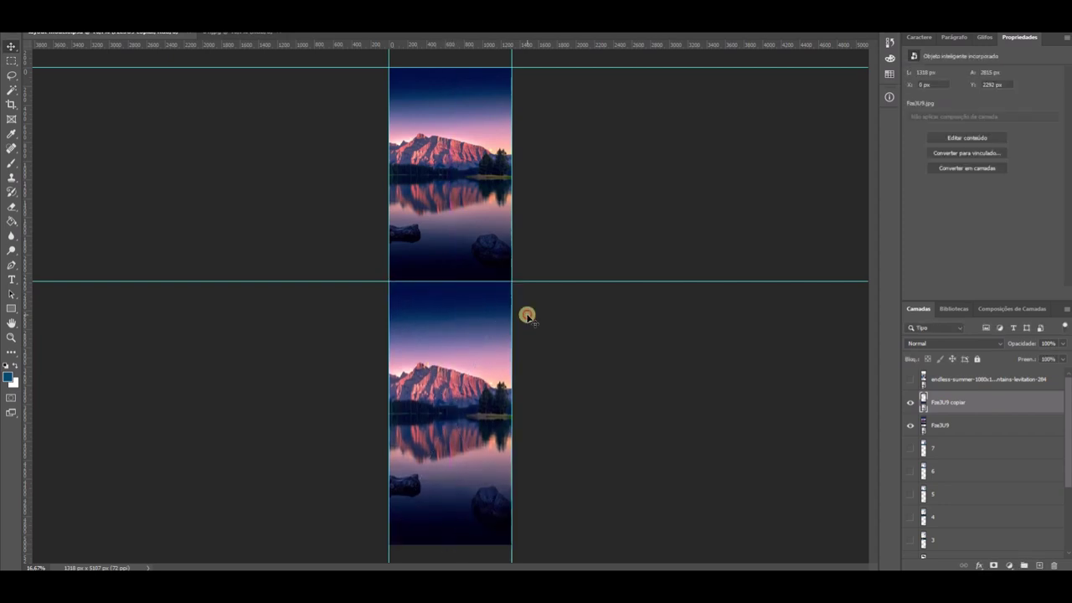
pyautogui.click(527, 315)
# Export the canvas with the two stacked Fze3U9 photos for web as a maximum-quality JPEG named 5 in Downloads.
pyautogui.hotkey('ctrl', 'alt', 'shift', 's')
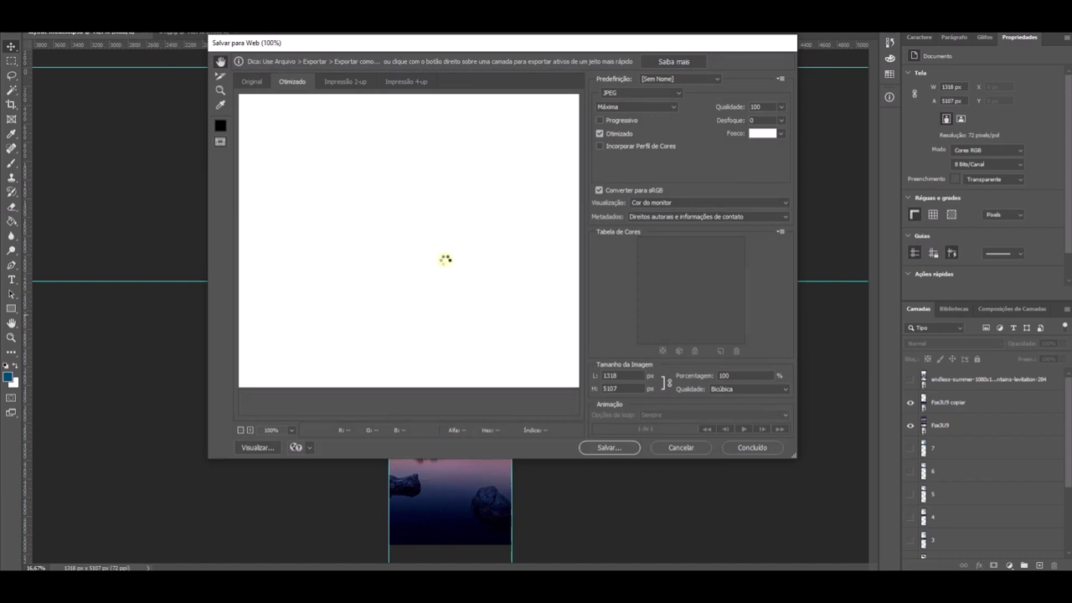
pyautogui.click(613, 449)
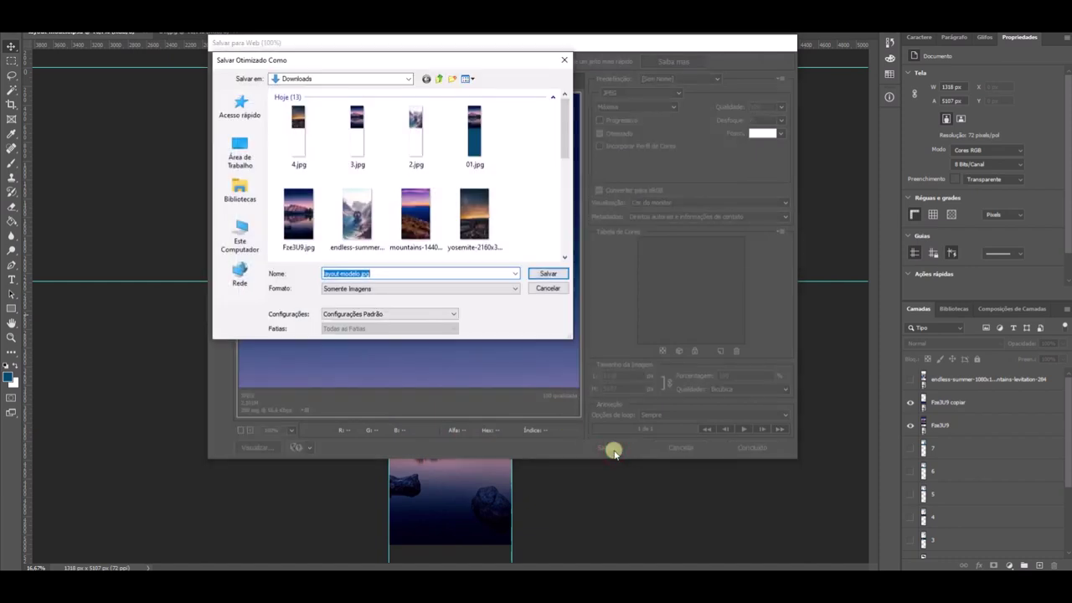
pyautogui.write('5')
pyautogui.press('Return')
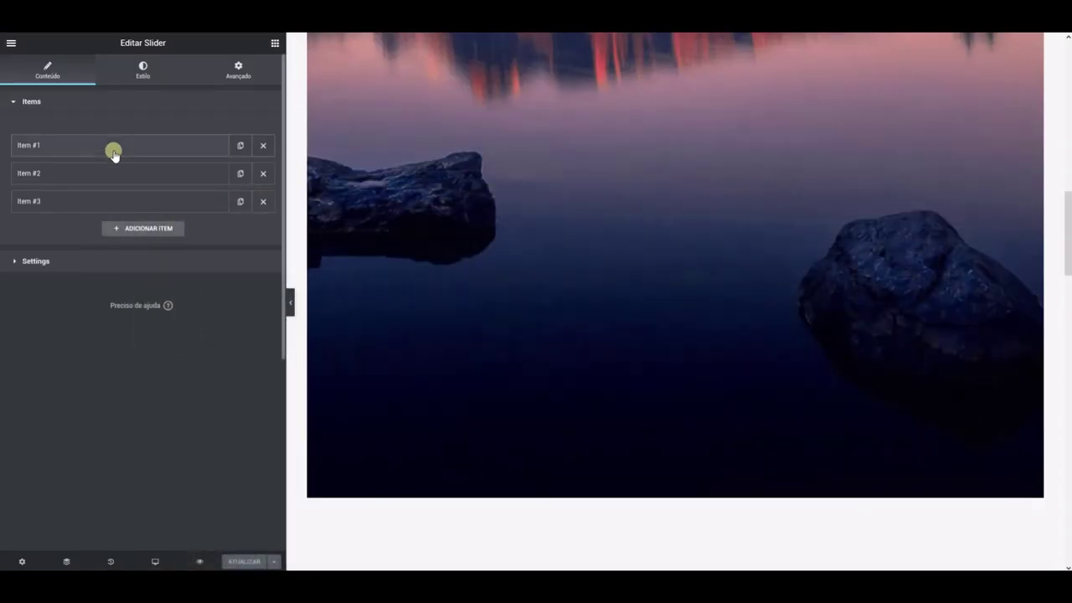
# In Elementor, upload 5.jpg to the media library and insert it as the image of slider Item #1.
pyautogui.click(114, 148)
pyautogui.click(113, 233)
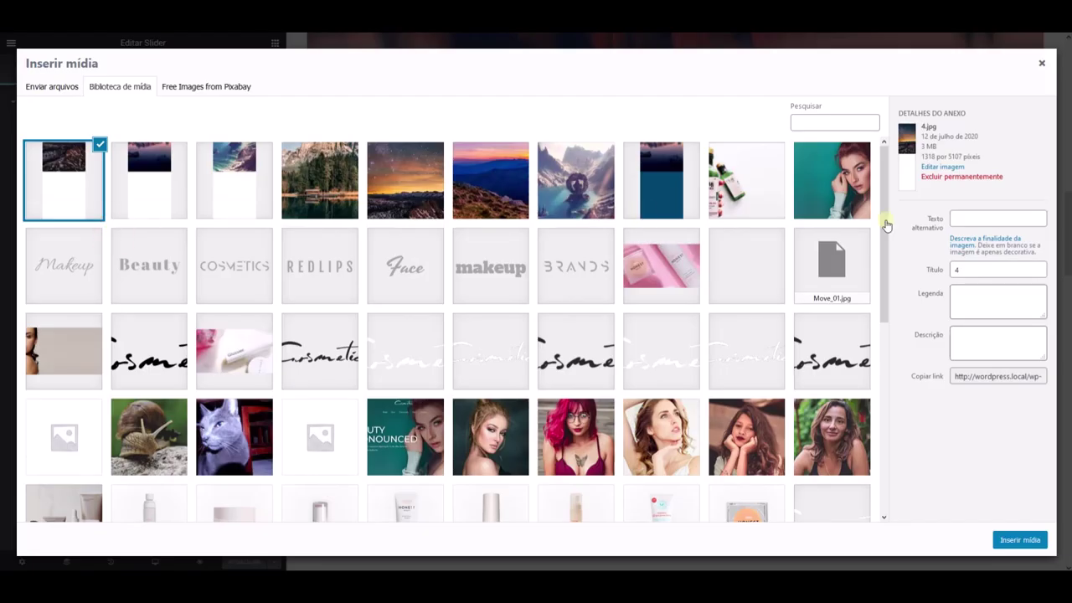
pyautogui.moveTo(1024, 347); pyautogui.dragTo(71, 176)
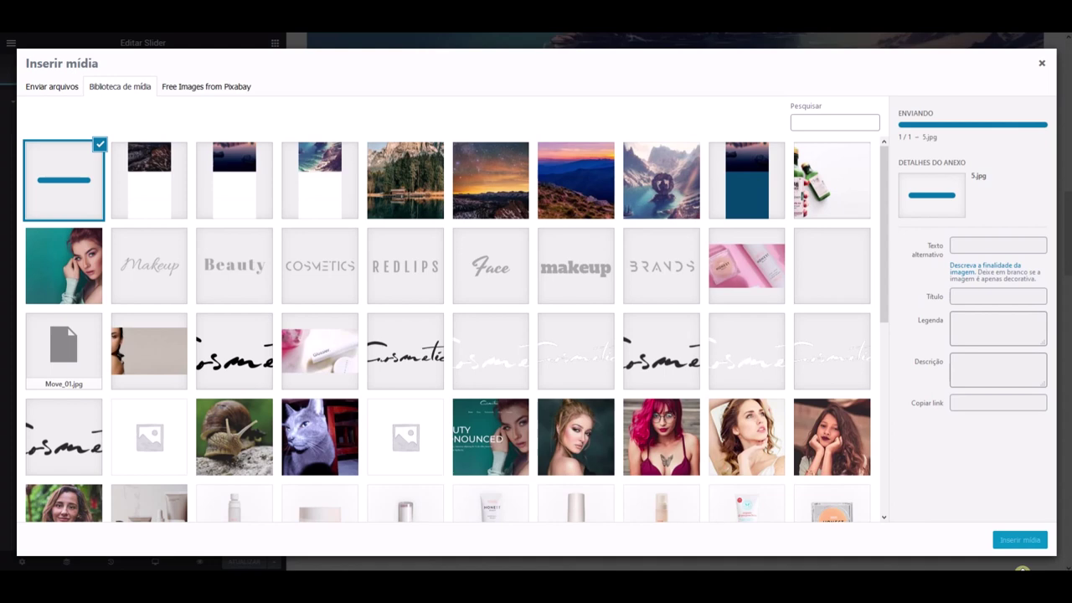
pyautogui.click(1018, 540)
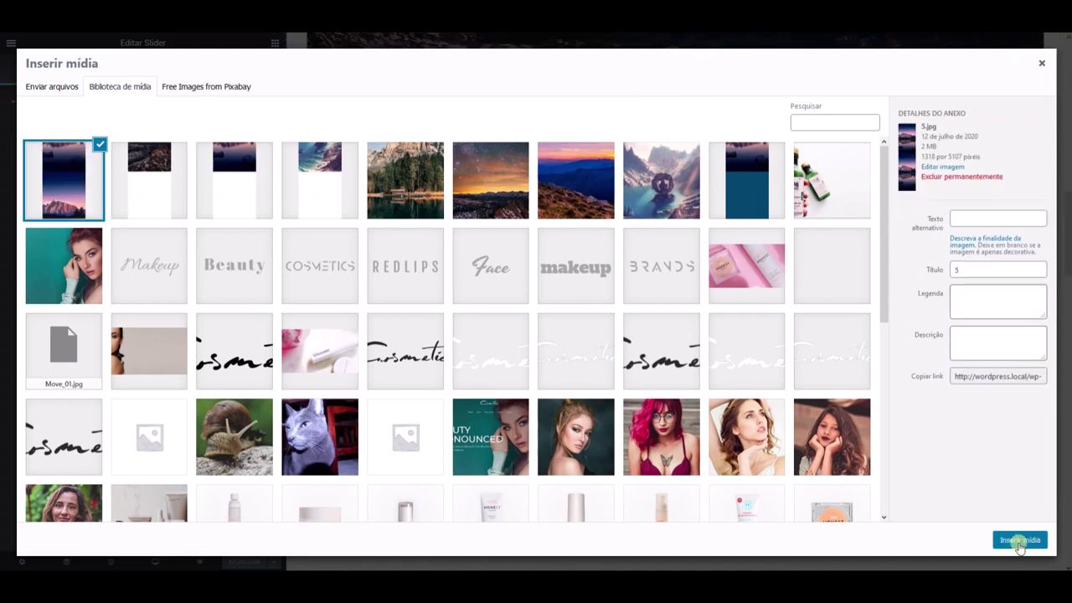
pyautogui.click(1018, 541)
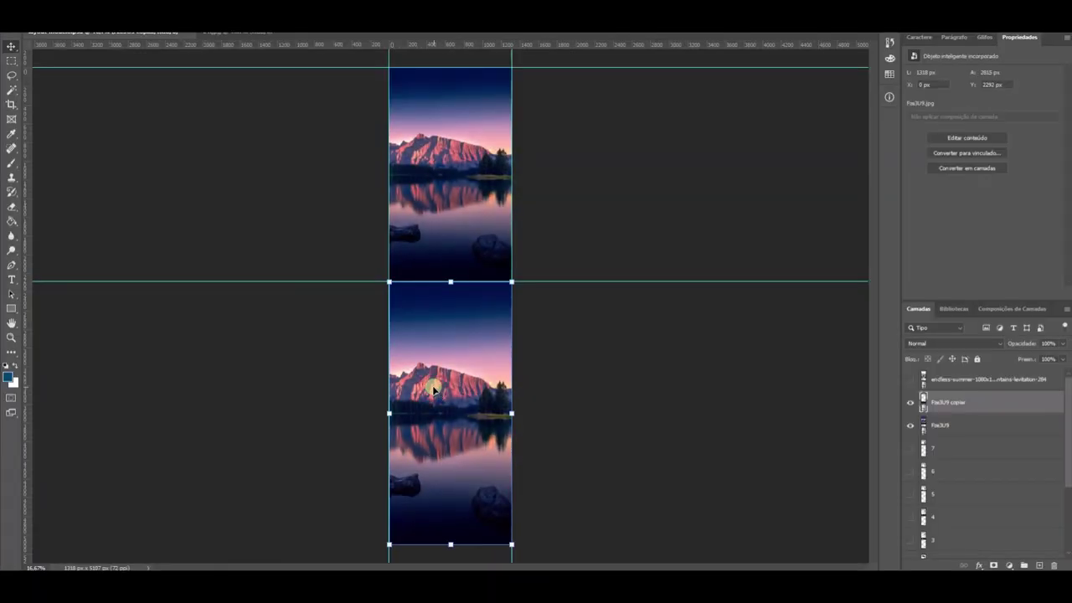
# Toggle the visibility of the Fze3U9 copy layer in Photoshop, and update the page in Elementor.
pyautogui.click(908, 402)
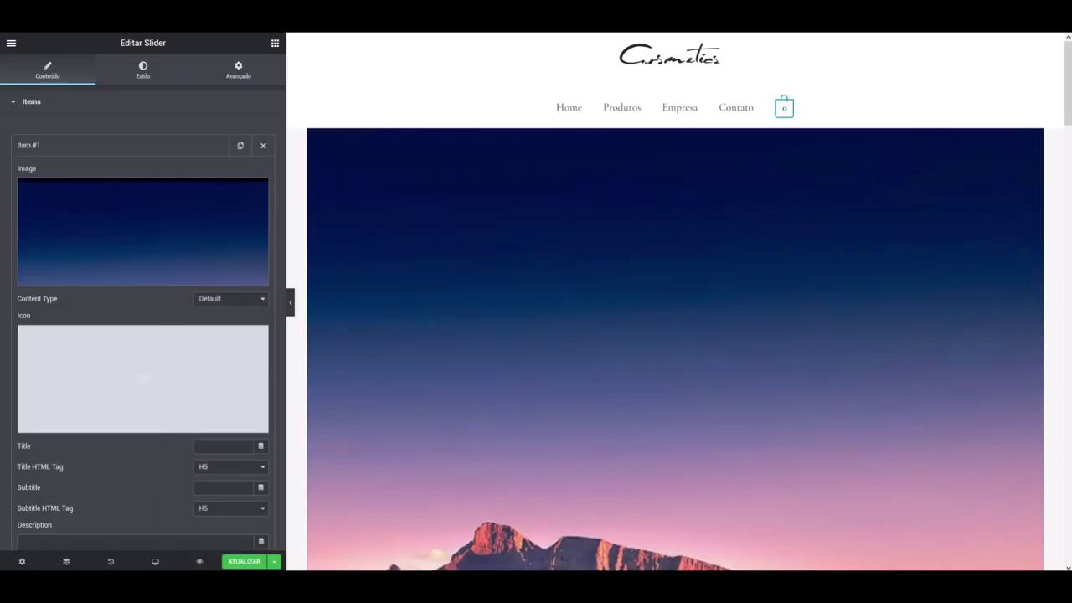
pyautogui.click(229, 562)
pyautogui.scroll(-3, 628, 287)
pyautogui.scroll(-6, 628, 287)
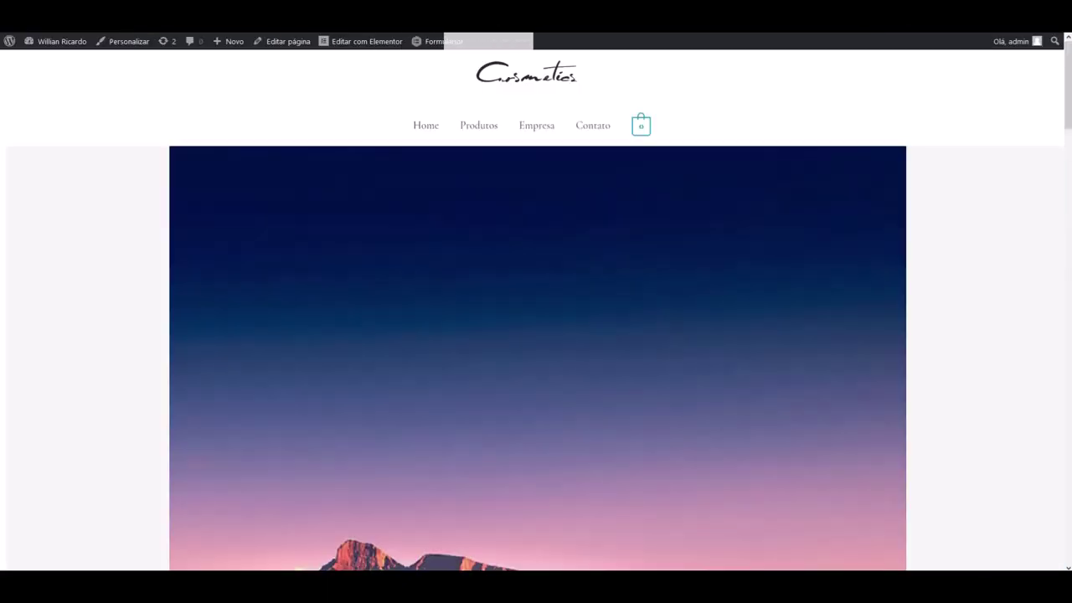
# Examine the full height of the stacked mountain-lake slide on the published page.
pyautogui.click(106, 41)
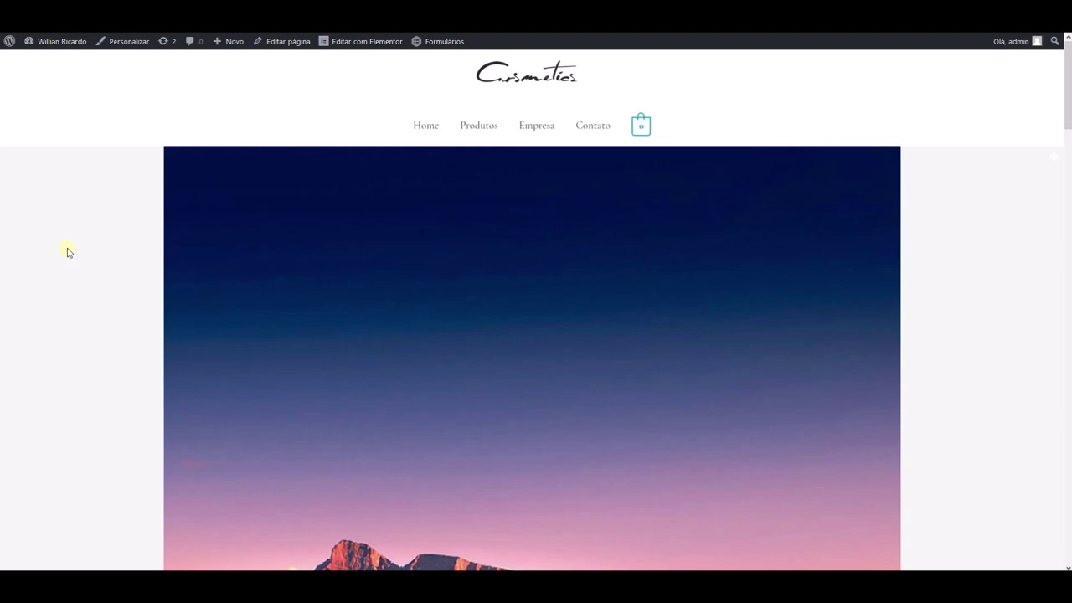
pyautogui.scroll(-5, 69, 252)
pyautogui.scroll(-15, 69, 252)
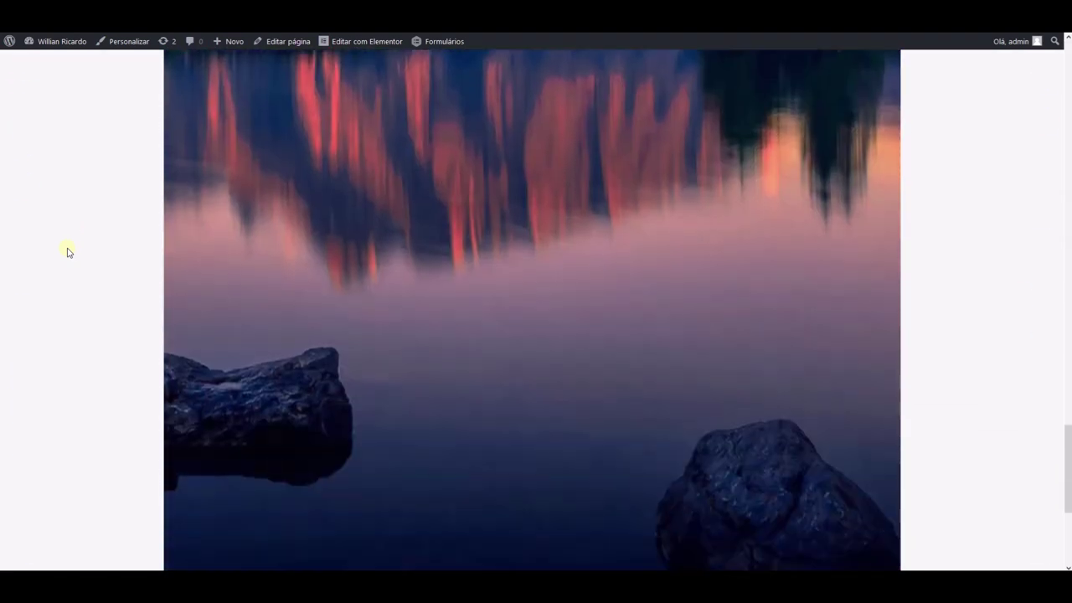
pyautogui.scroll(-3, 69, 252)
pyautogui.scroll(12, 68, 252)
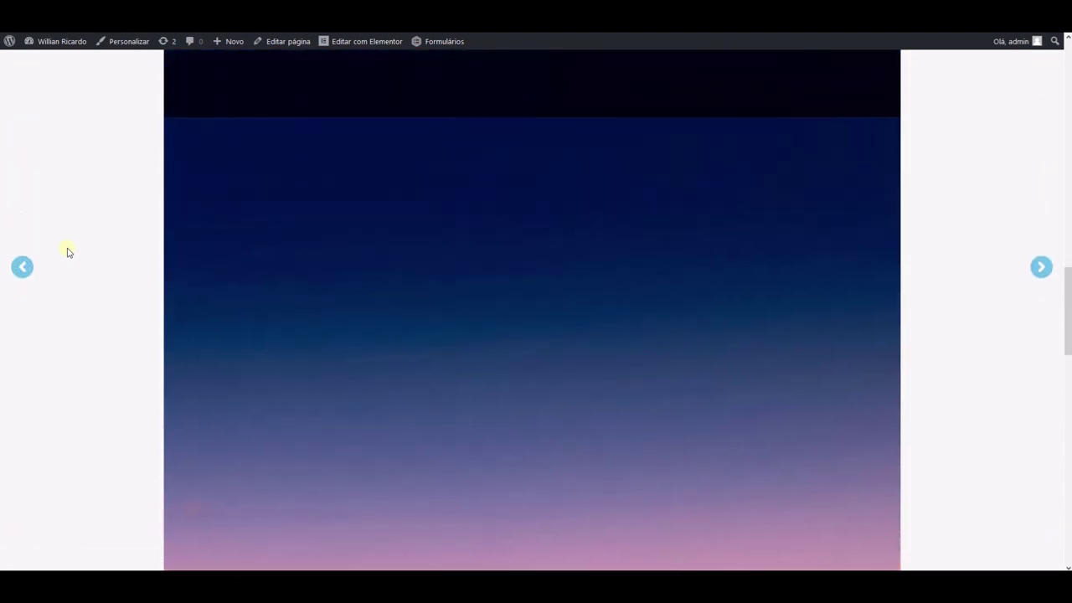
pyautogui.scroll(10, 69, 252)
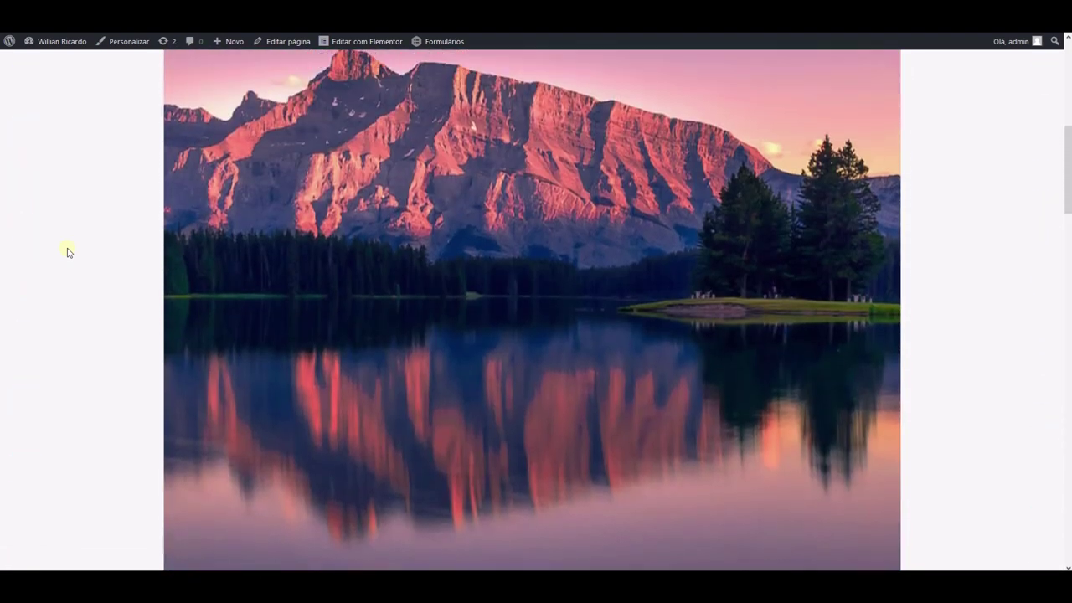
pyautogui.scroll(1, 68, 252)
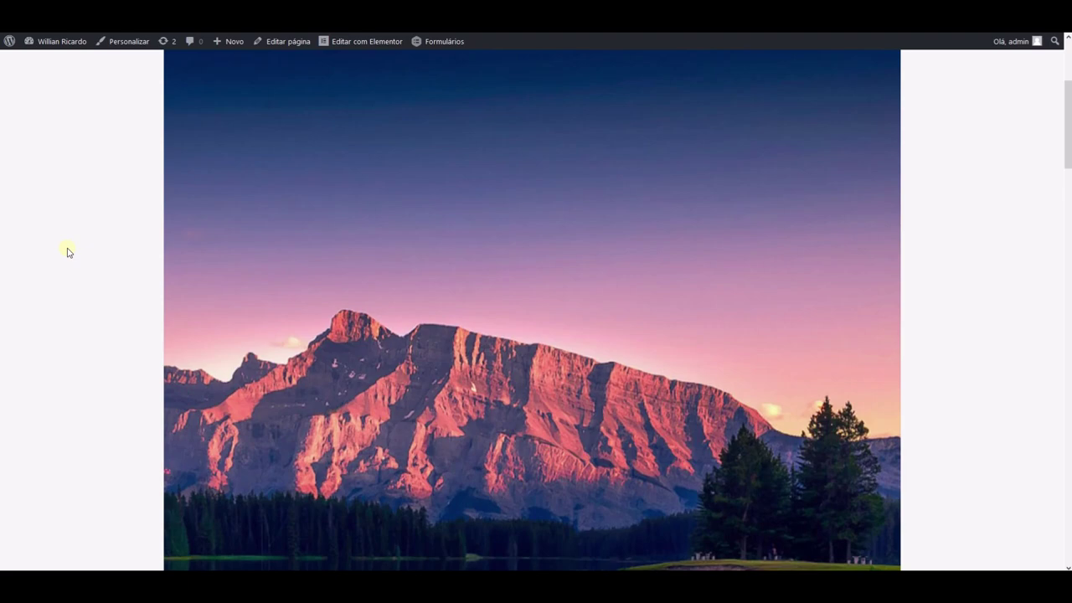
pyautogui.scroll(2, 69, 252)
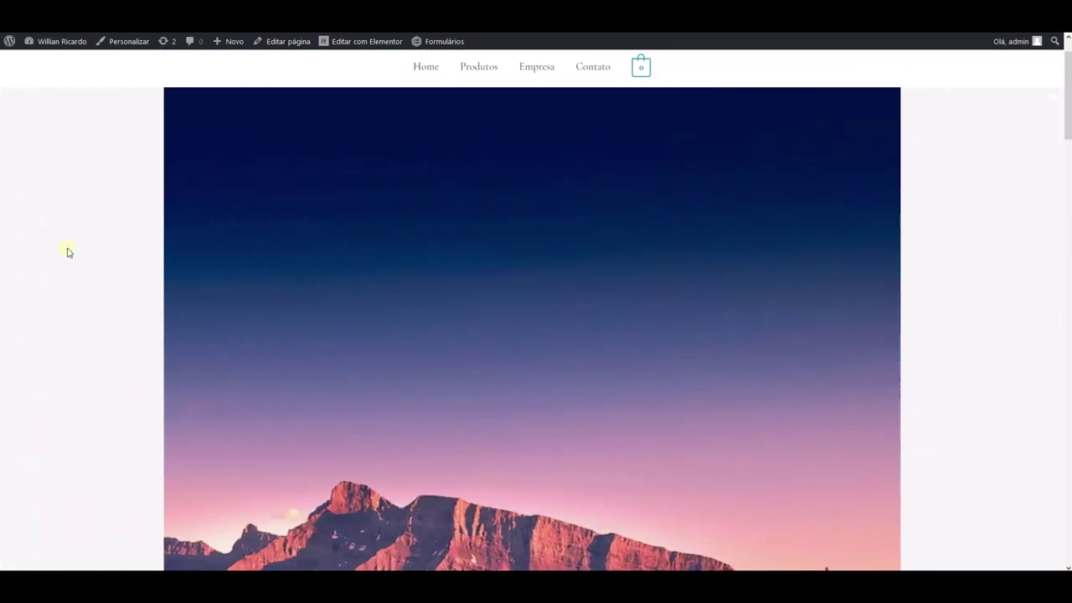
# Examine the endless-summer slide on the published page, including the area beneath its artwork.
pyautogui.scroll(-5, 68, 252)
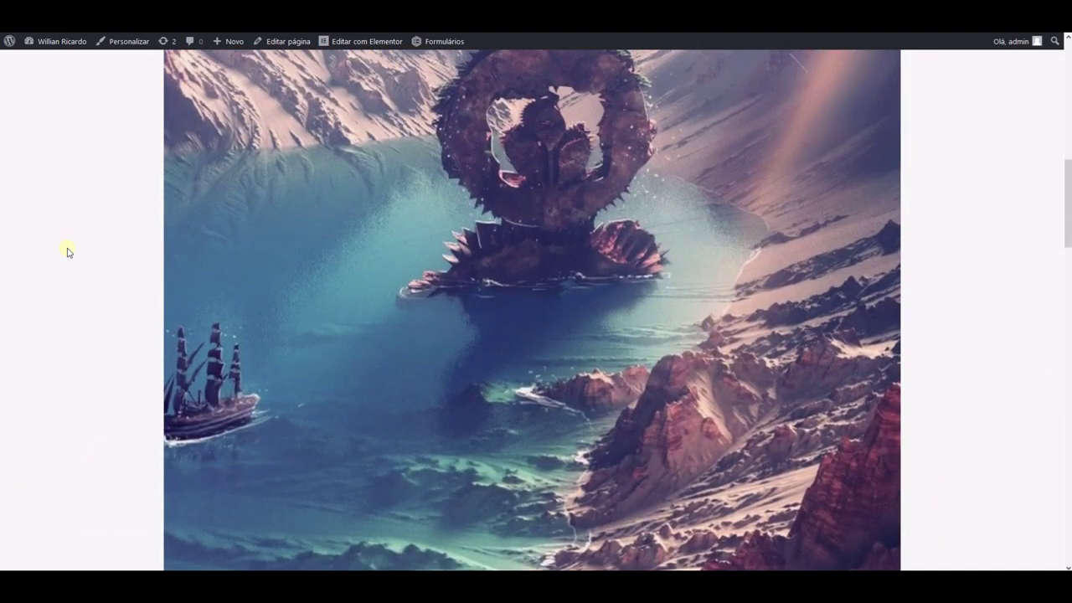
pyautogui.scroll(5, 68, 252)
pyautogui.scroll(-6, 68, 252)
pyautogui.scroll(-2, 68, 252)
pyautogui.scroll(6, 69, 252)
pyautogui.scroll(5, 69, 252)
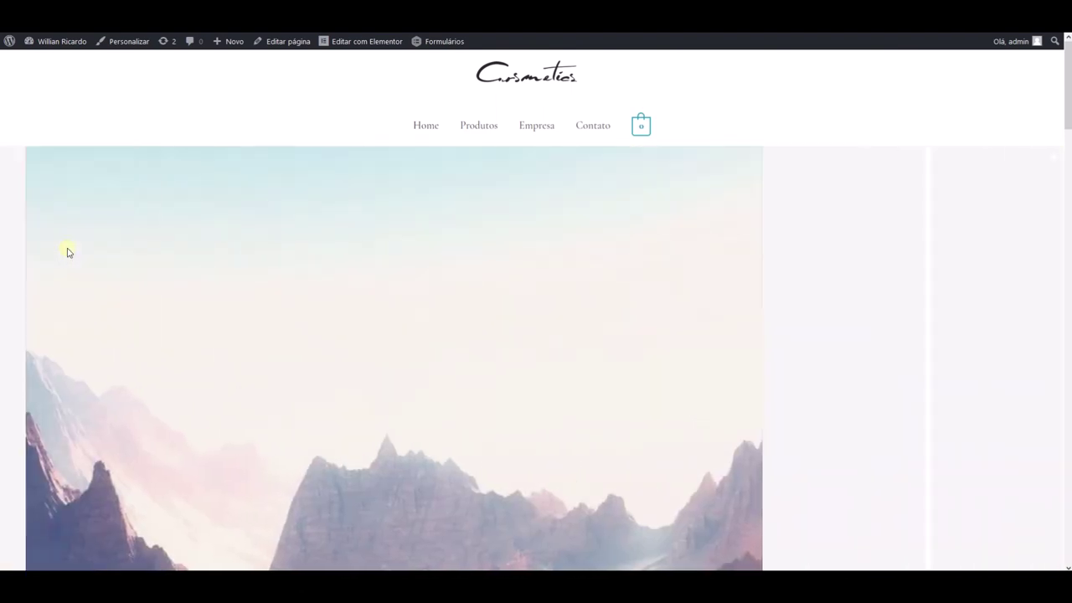
pyautogui.scroll(-10, 68, 252)
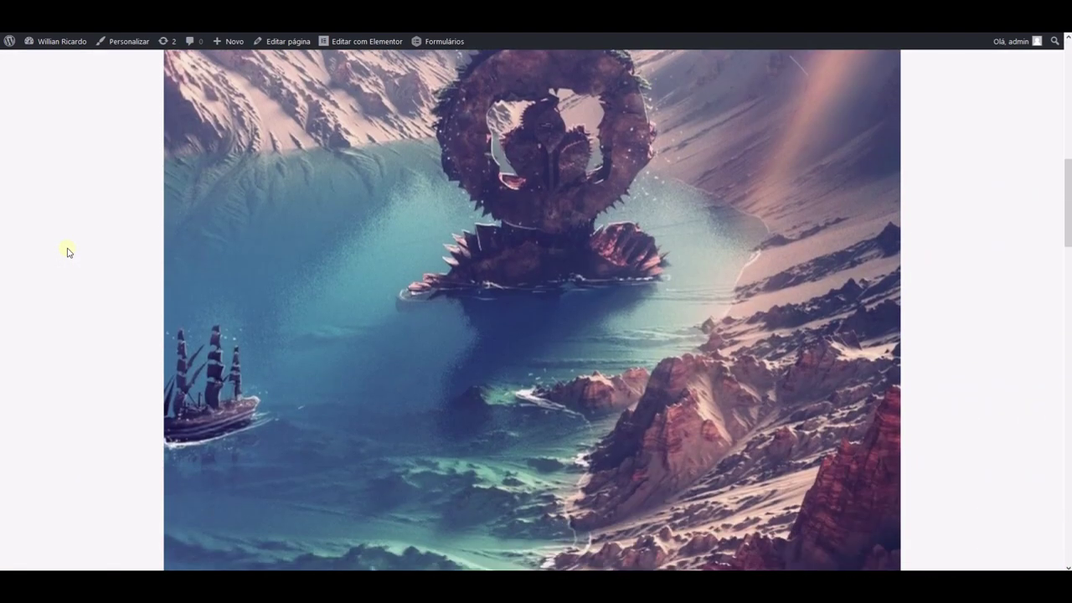
pyautogui.scroll(-3, 69, 252)
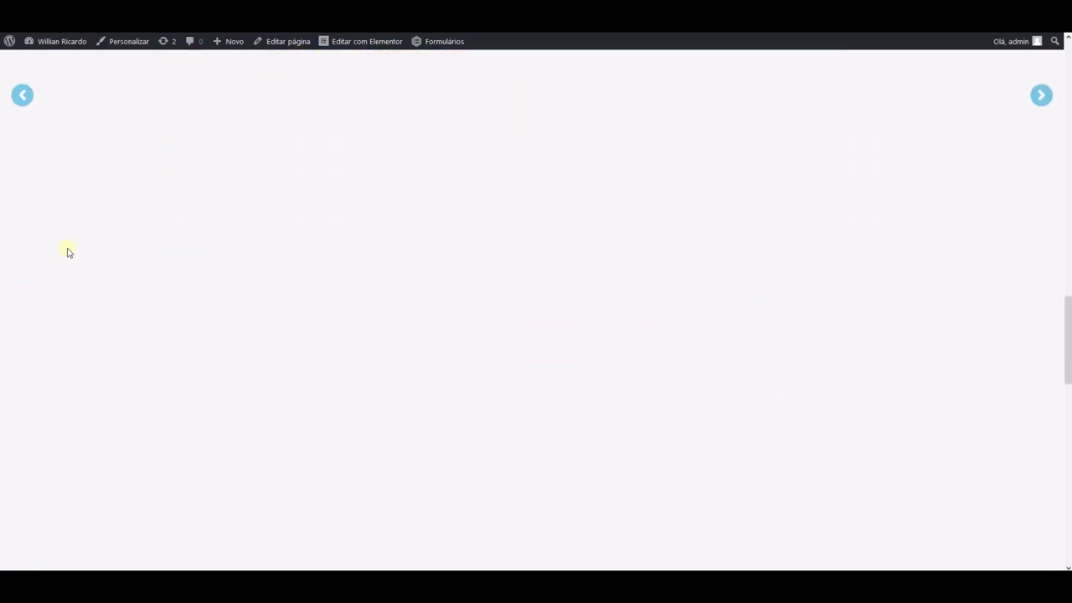
pyautogui.scroll(8, 69, 252)
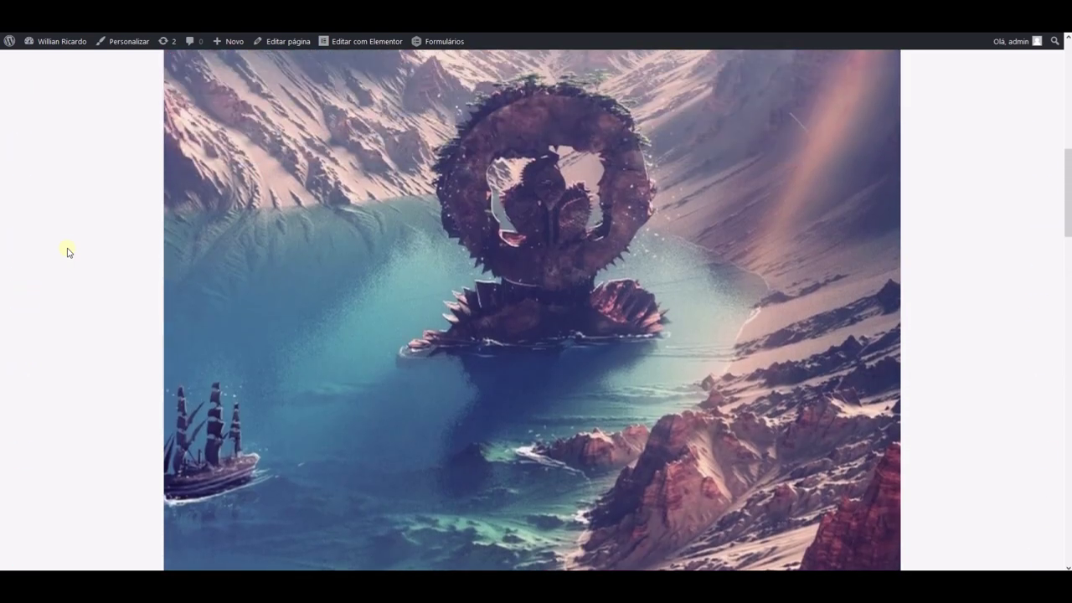